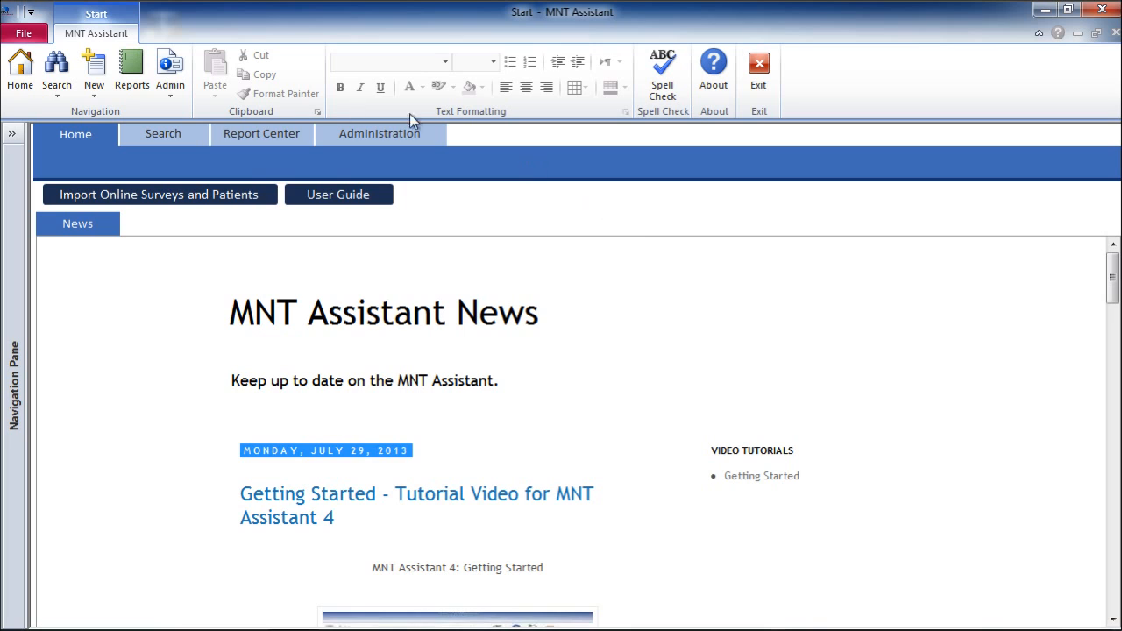
Open the practice's Survey Links from the Administration area
left_click(368, 133)
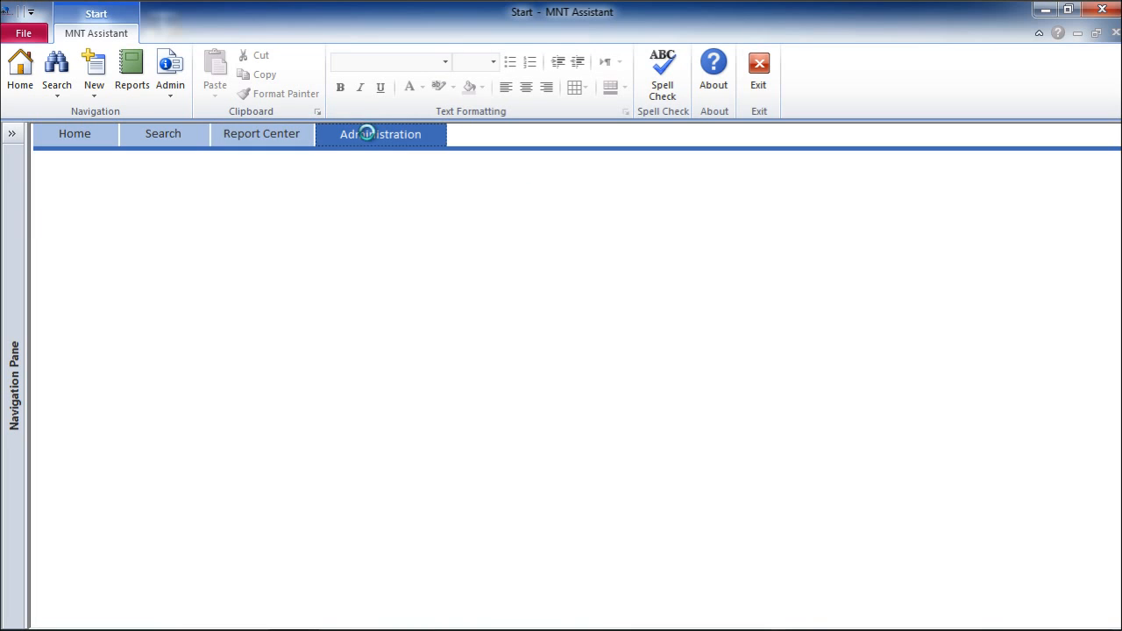
left_click(212, 174)
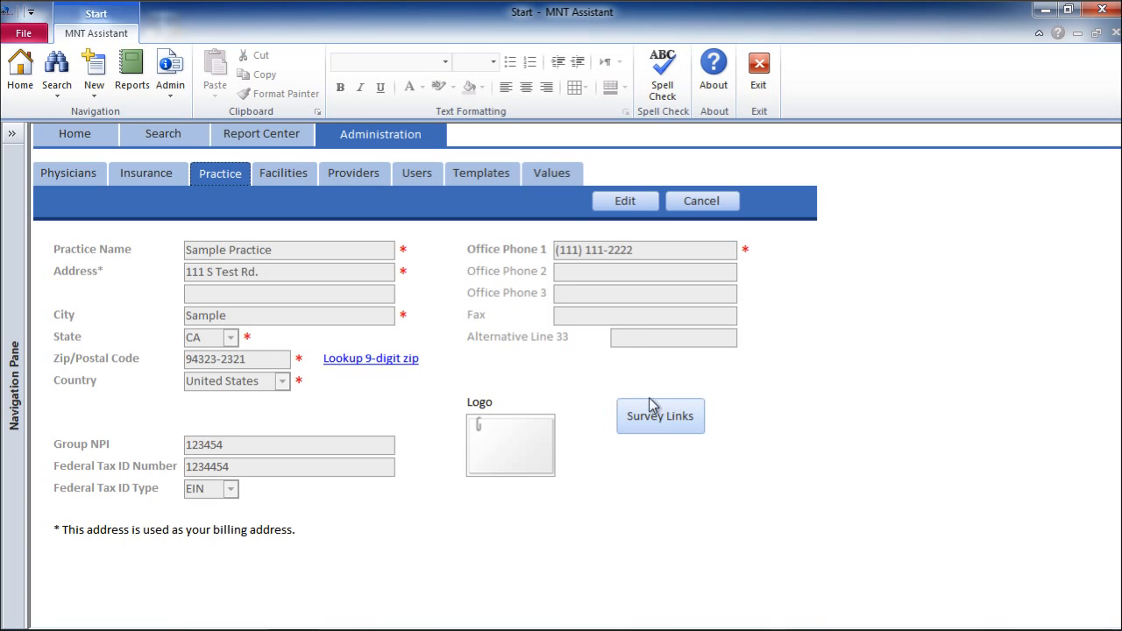
left_click(662, 426)
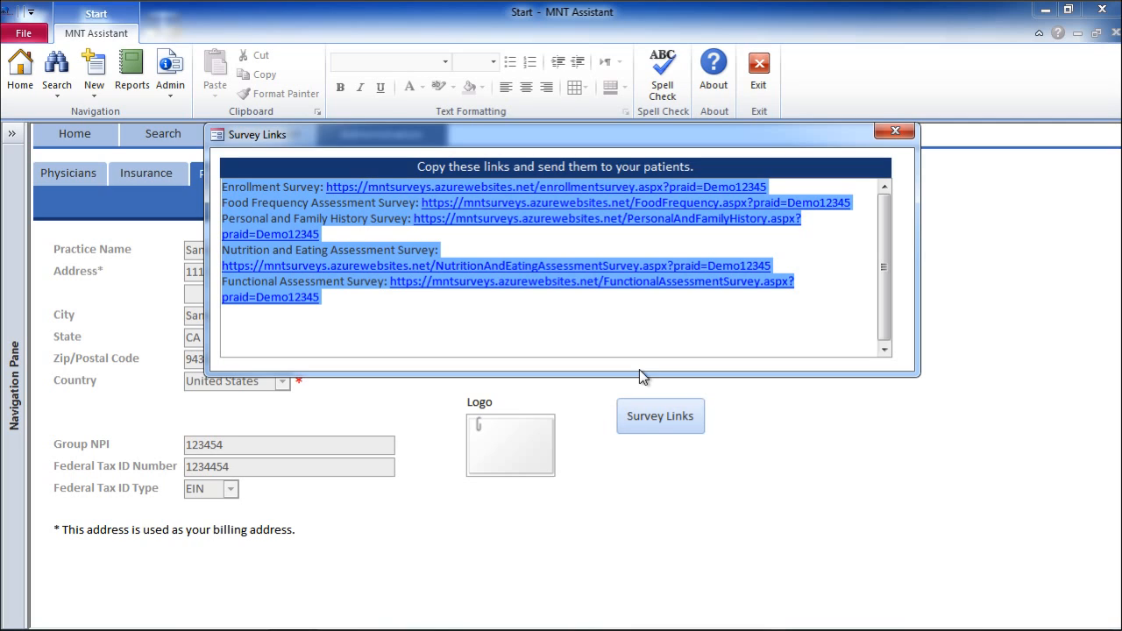
Select the full list of patient survey links, clear the selection, and close the Survey Links window
left_click(638, 343)
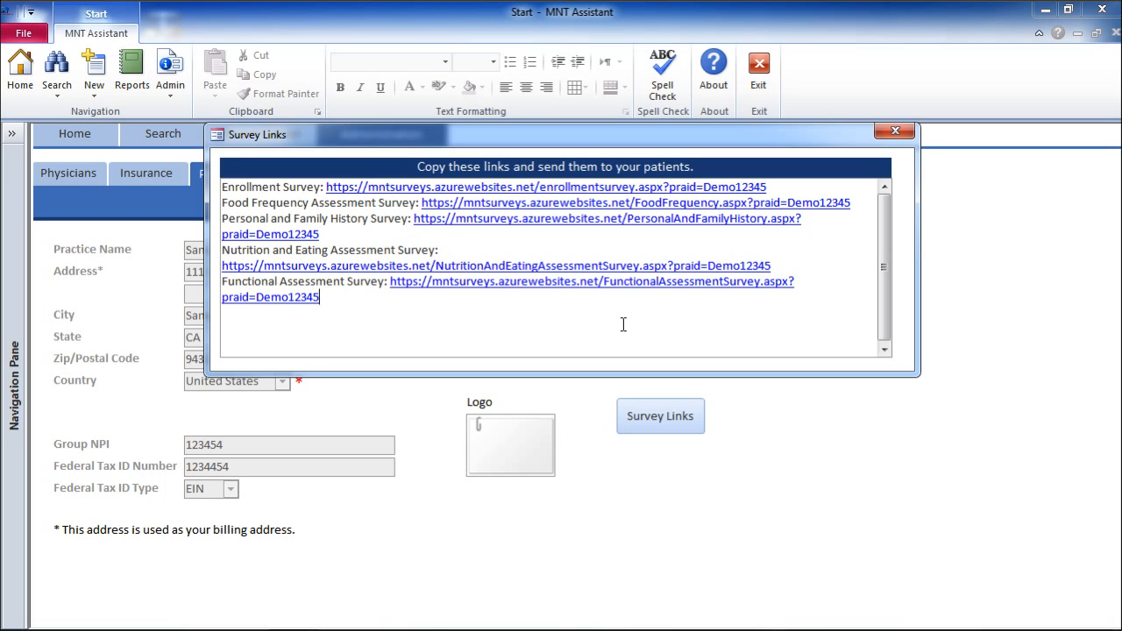
key("ctrl+a")
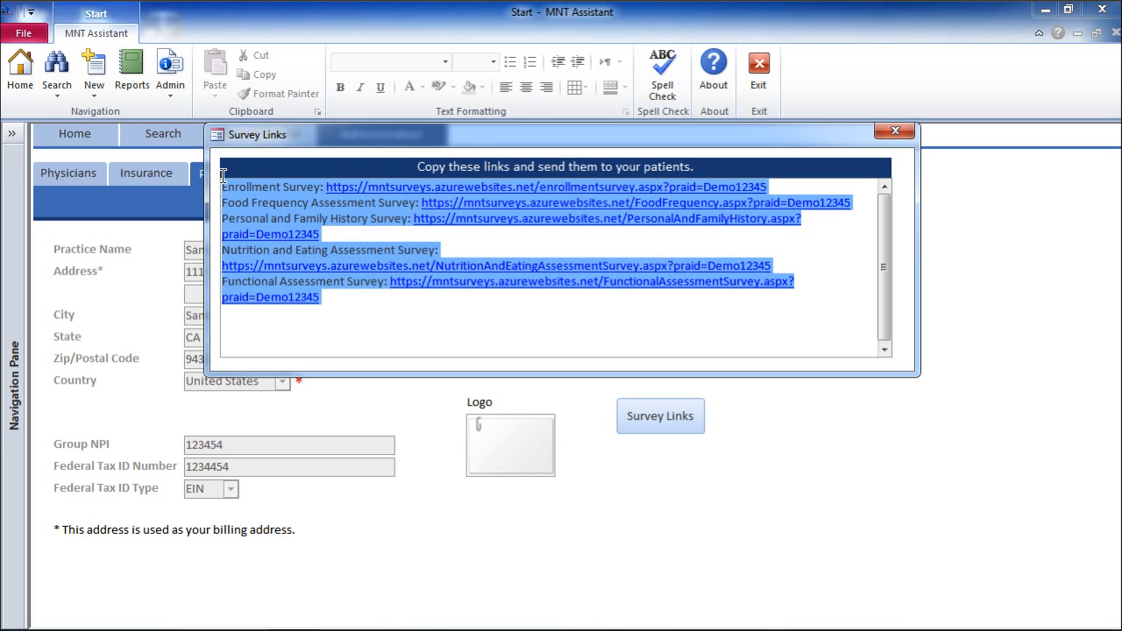
left_click(457, 330)
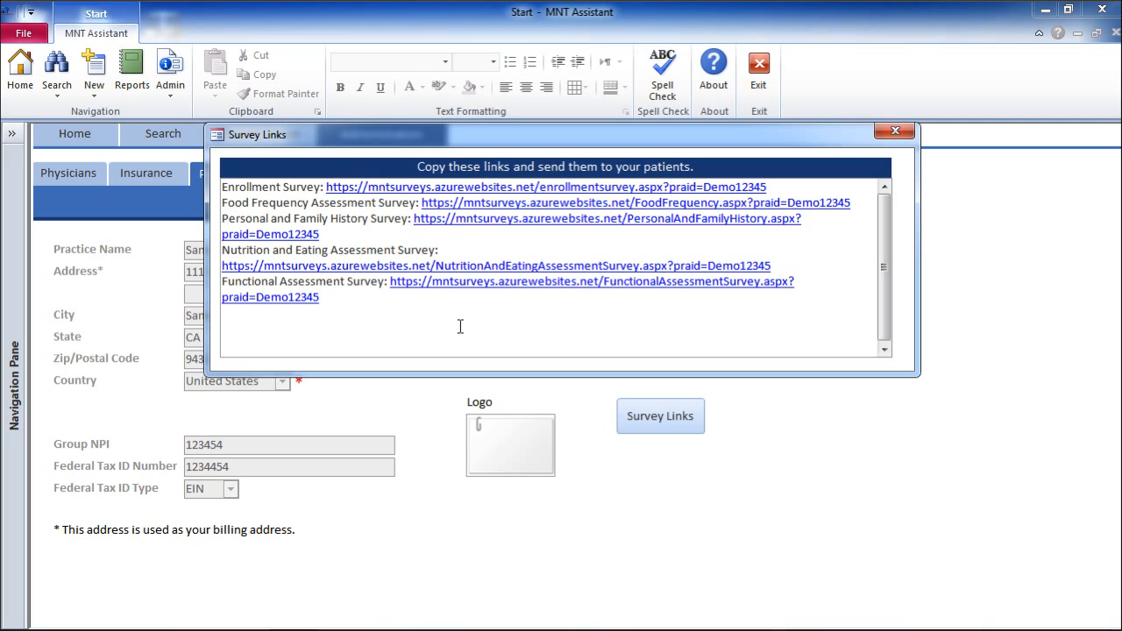
mouse_move(297, 186)
left_mouse_down()
mouse_move(337, 187)
mouse_move(302, 186)
left_mouse_up()
left_click(301, 188)
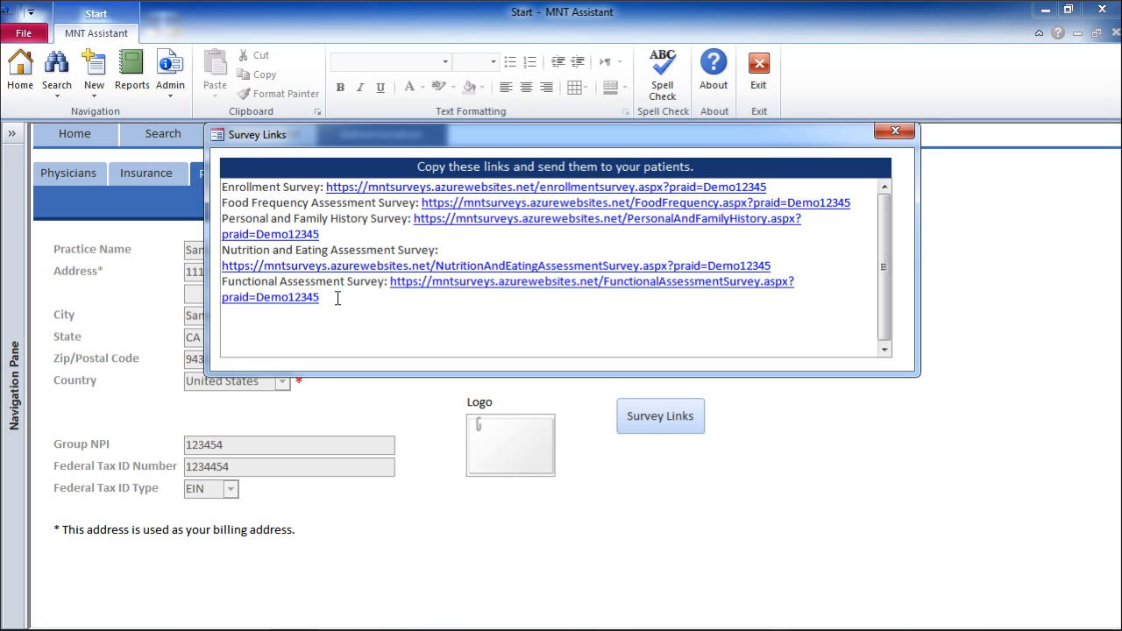
left_click(903, 140)
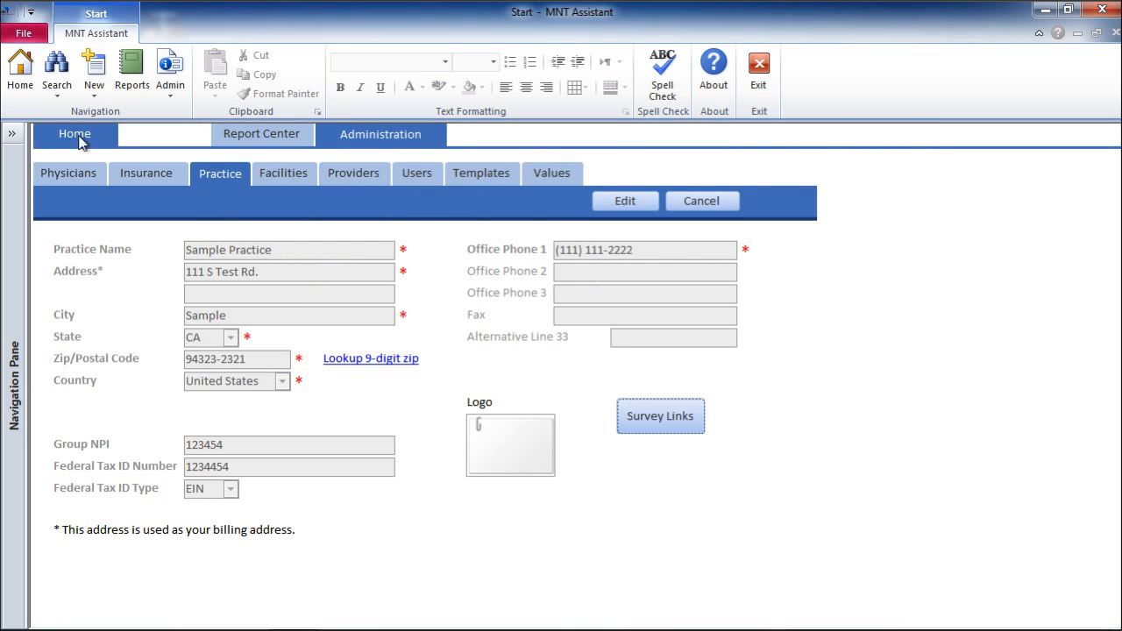
Start Import Online Surveys and Patients from the Home page and agree to import the pending items
left_click(94, 135)
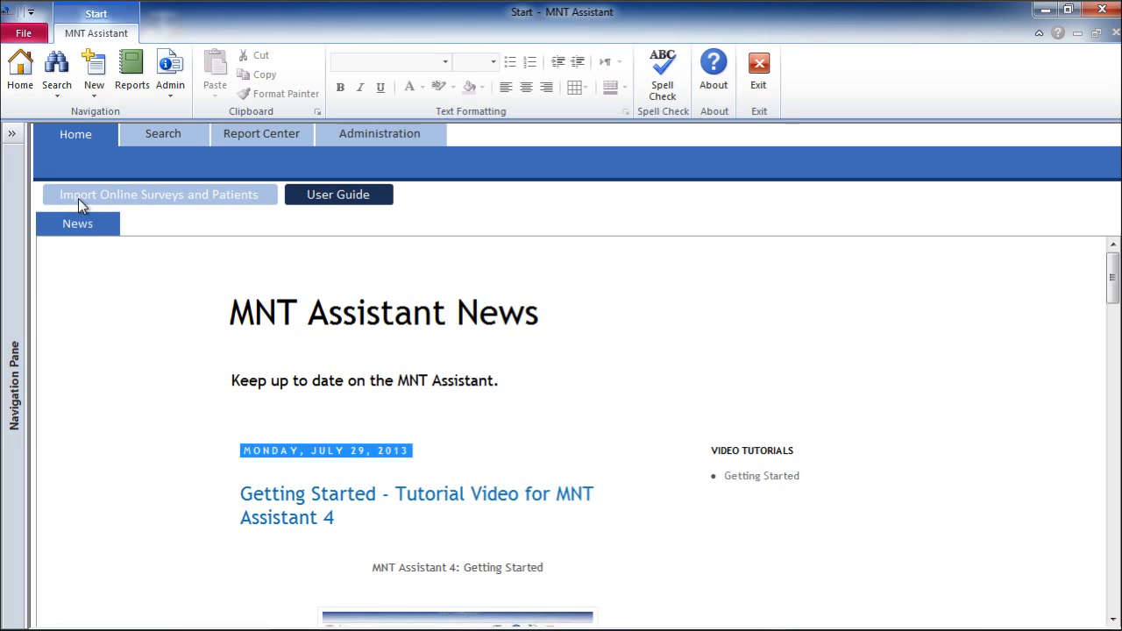
left_click(206, 202)
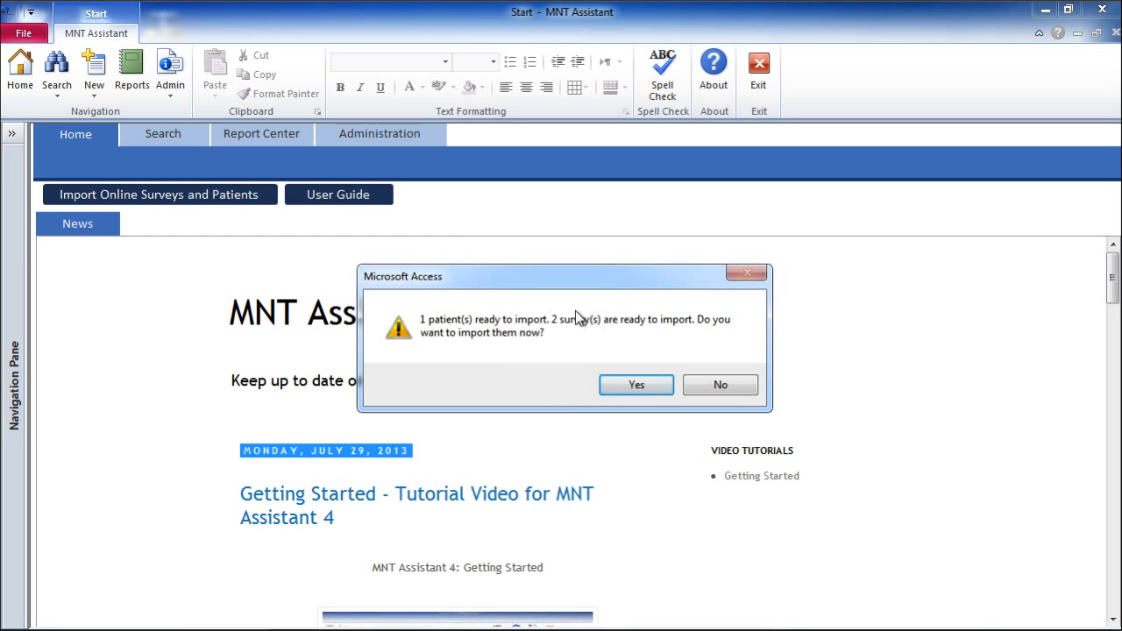
left_click(635, 385)
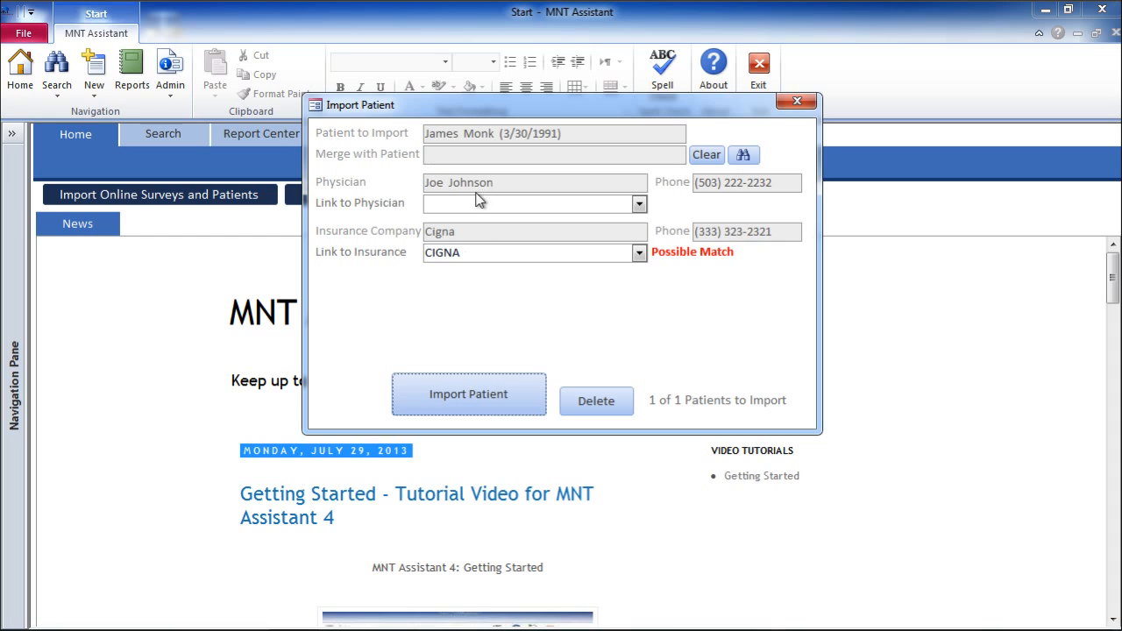
Review the available physicians and insurance companies that the incoming patient can be linked to
left_click(639, 205)
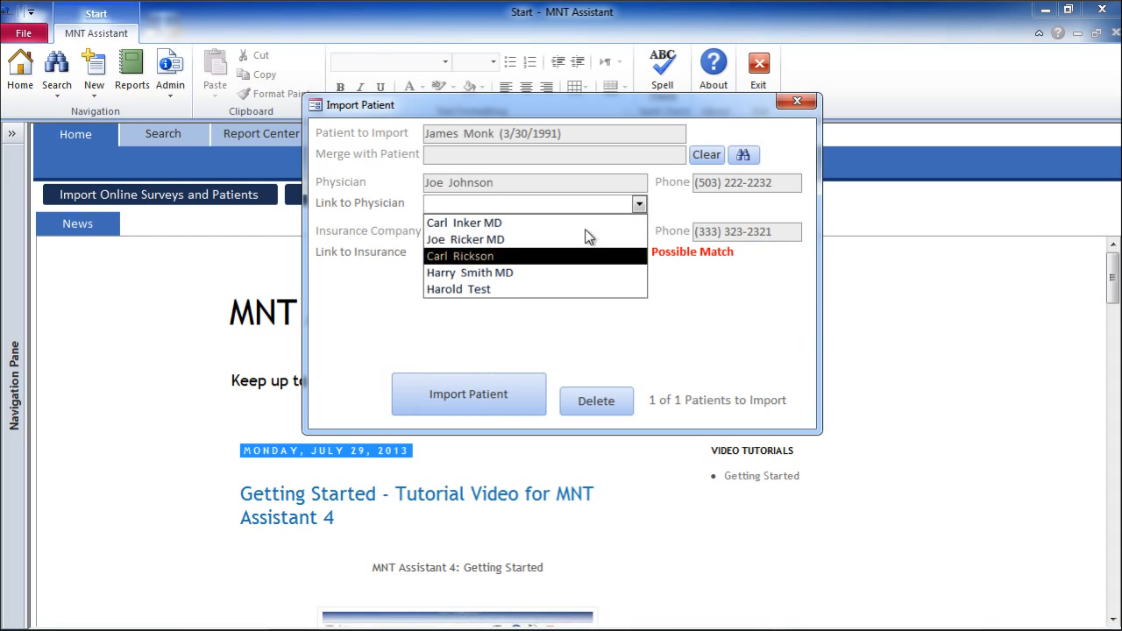
left_click(640, 204)
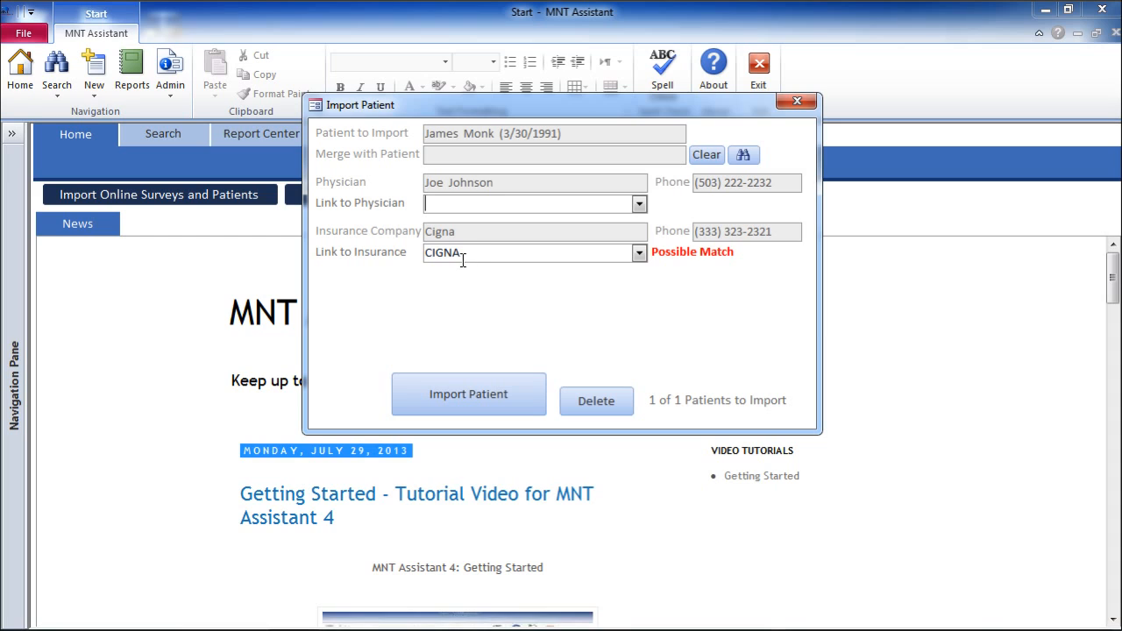
left_click(640, 253)
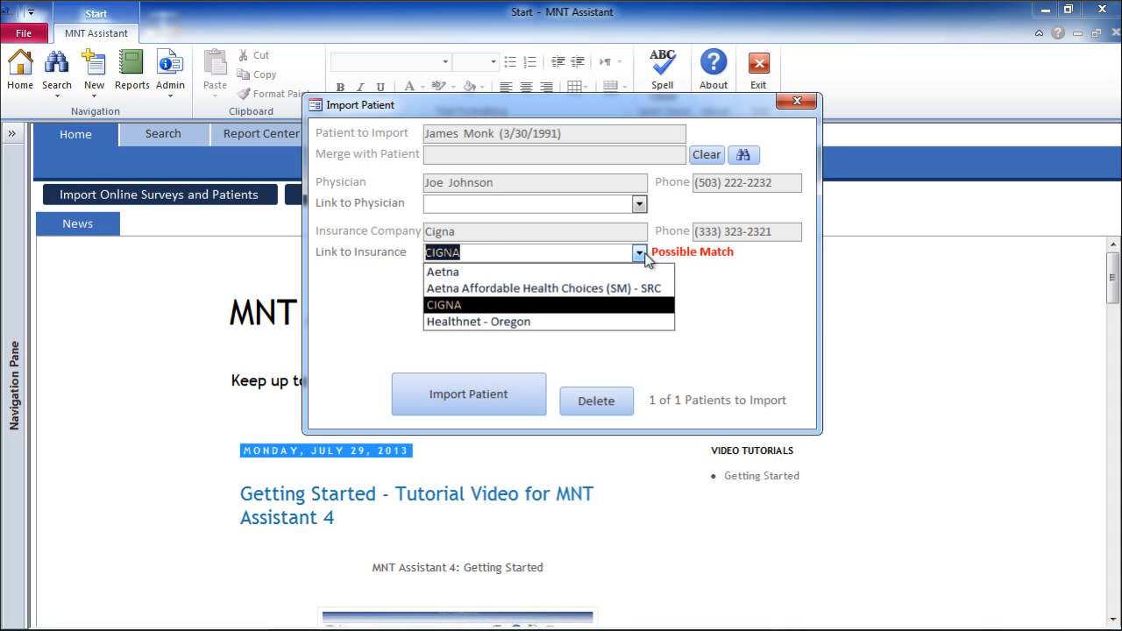
left_click(643, 253)
left_click(642, 254)
left_click(643, 253)
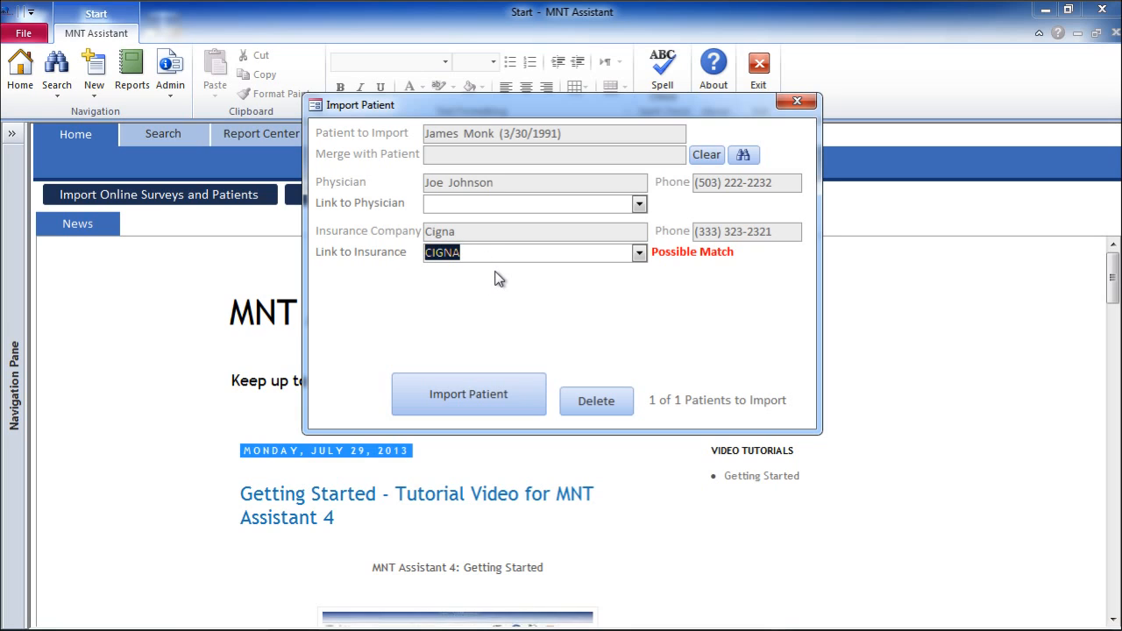
Import the patient with insurance linked to CIGNA, and import the pending Food Frequency Assessment and Profile 100 surveys
left_click(503, 402)
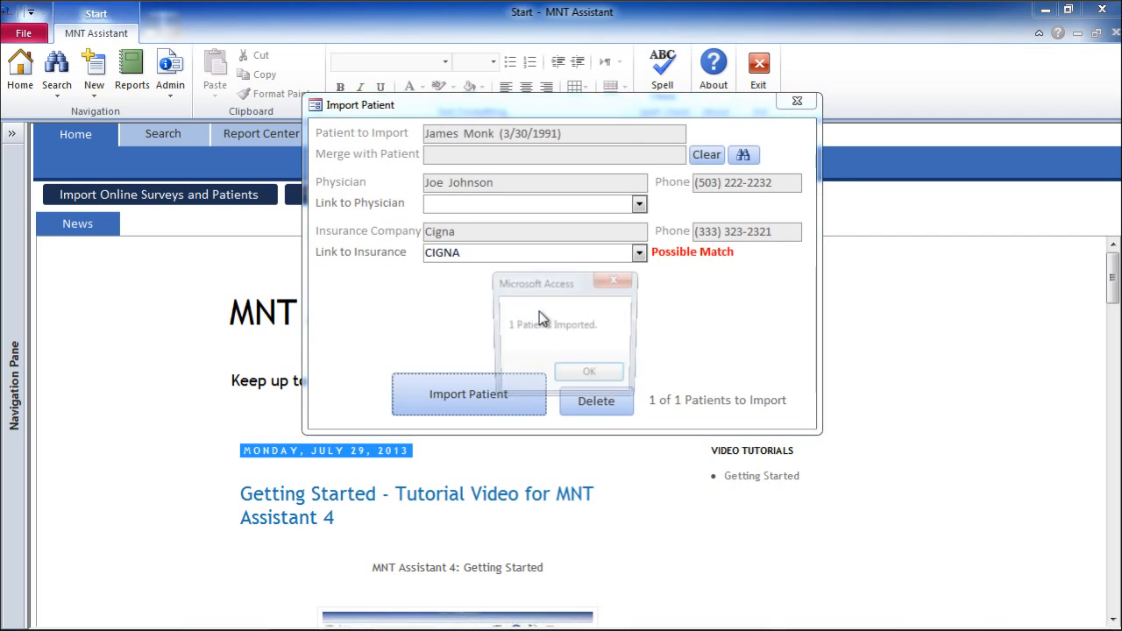
left_click(579, 379)
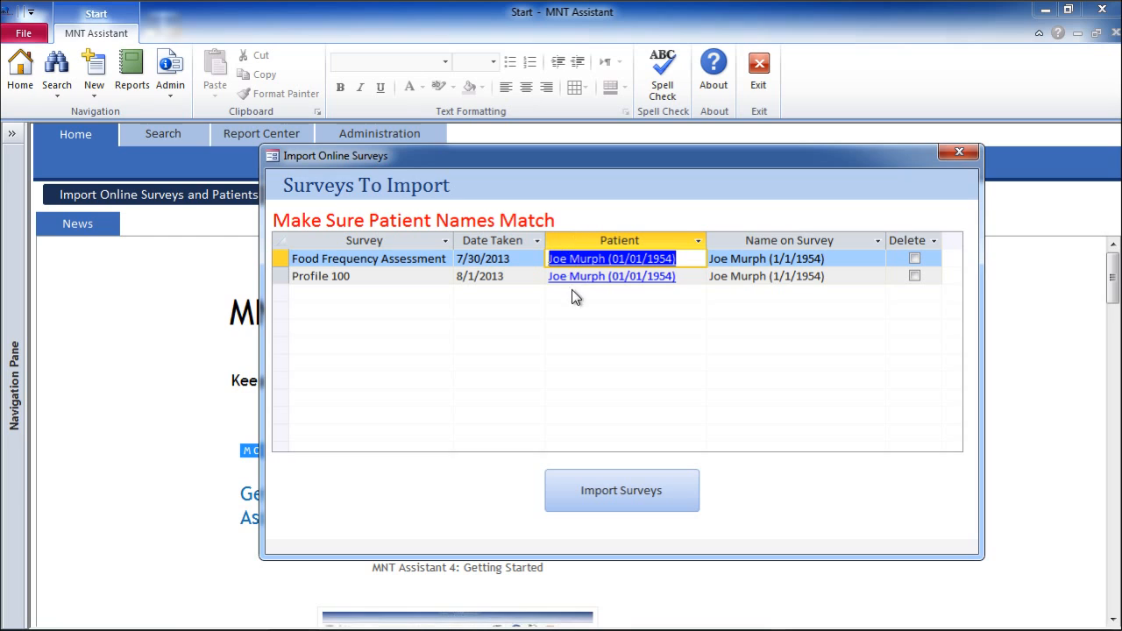
left_click(629, 496)
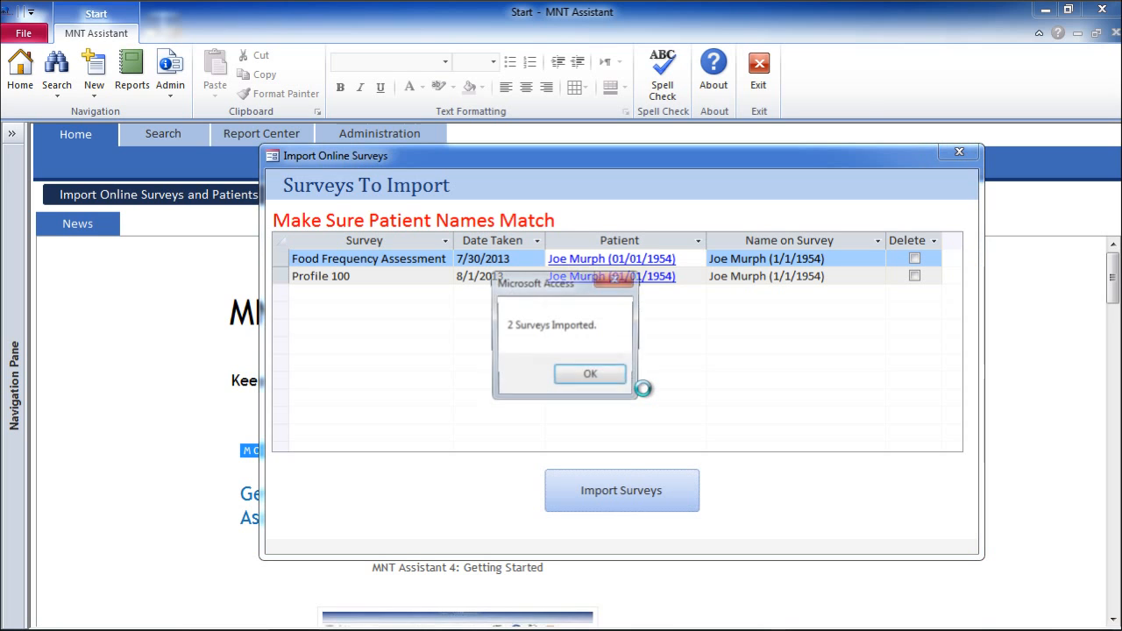
left_click(615, 380)
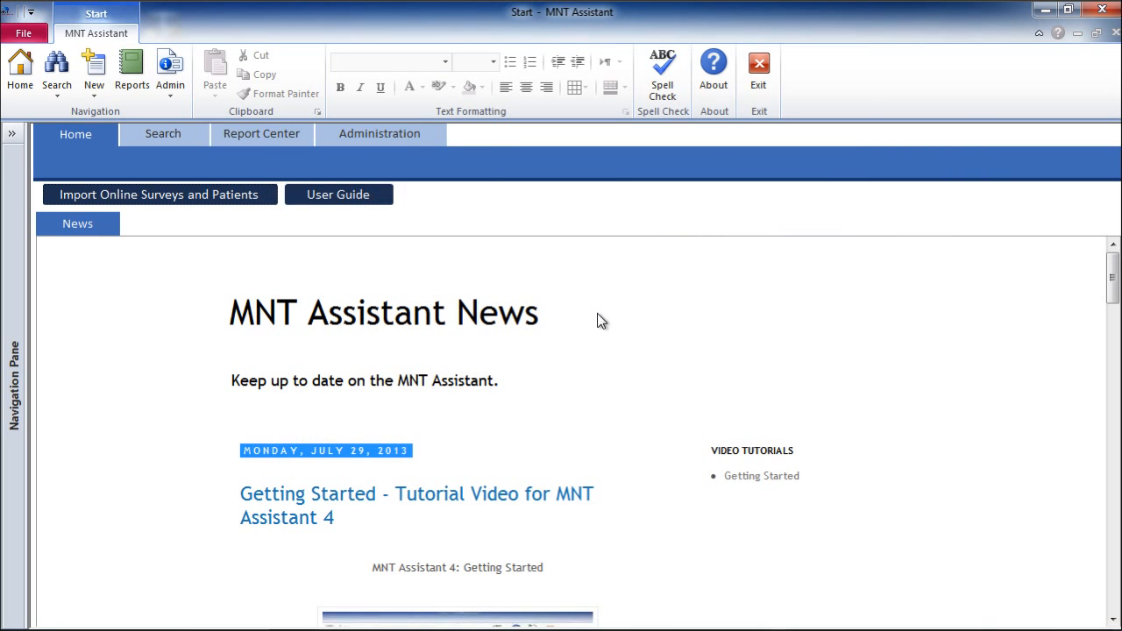
List all patients in Search and open the record of the patient whose surveys were imported
left_click(180, 134)
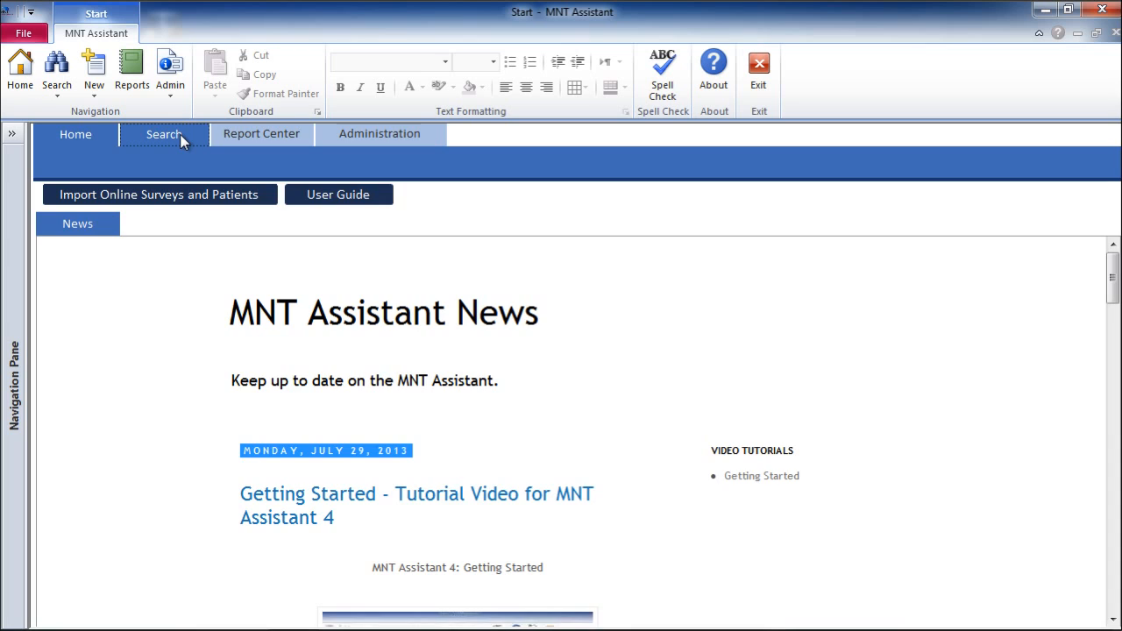
left_click(249, 301)
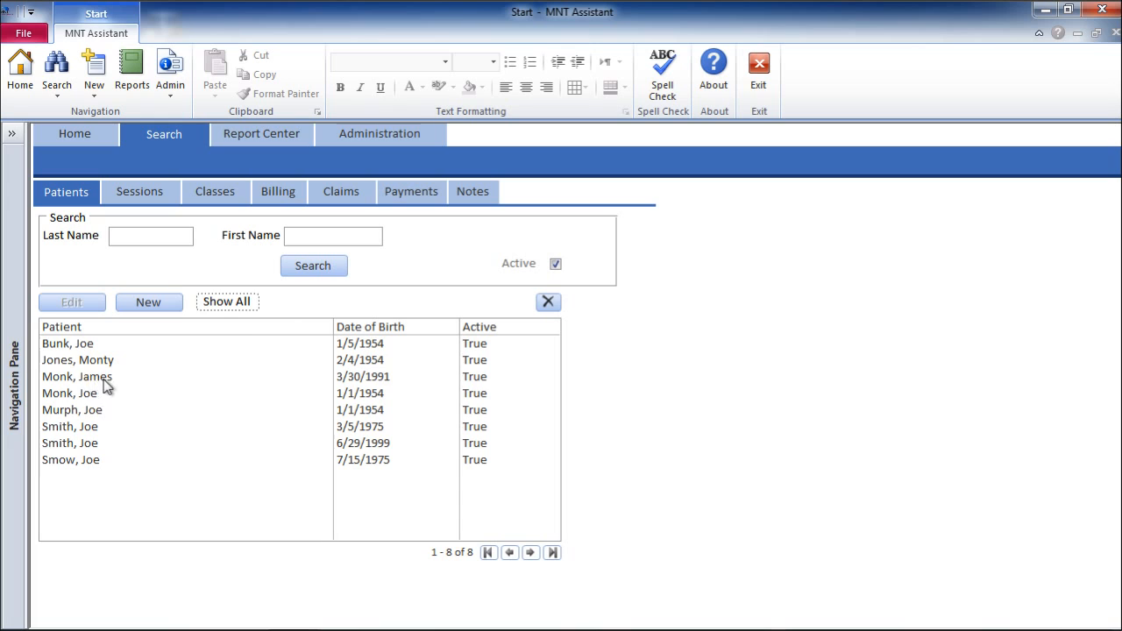
left_click(131, 384)
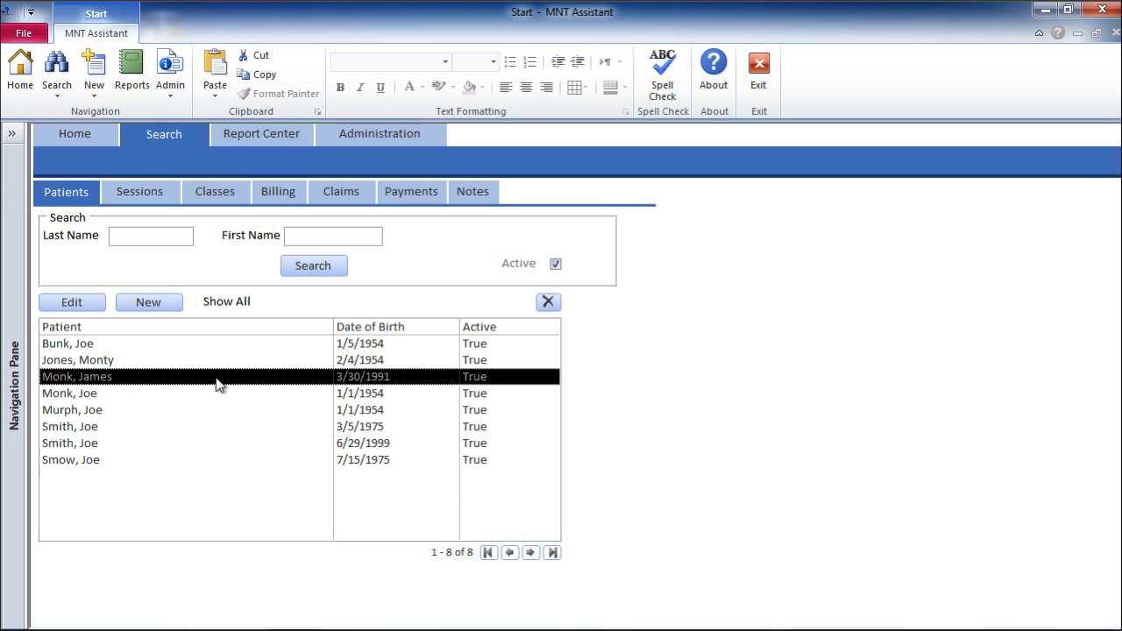
left_click(113, 412)
double_click(113, 412)
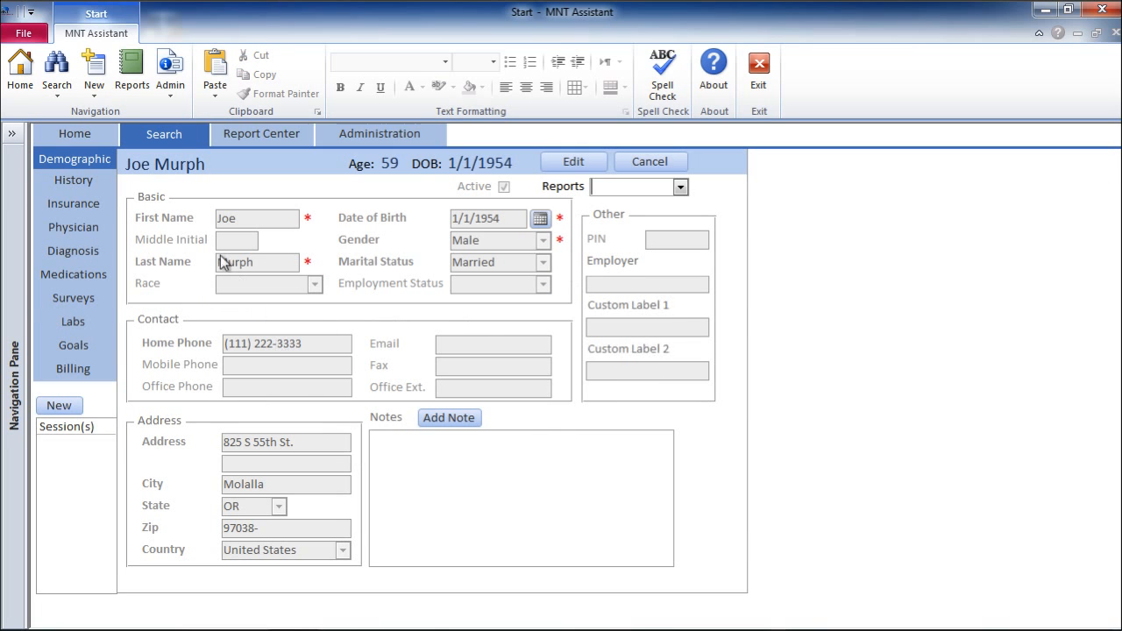
View the patient's imported Food Frequency Assessment dated 7/30/2013 and return to the survey list
left_click(99, 300)
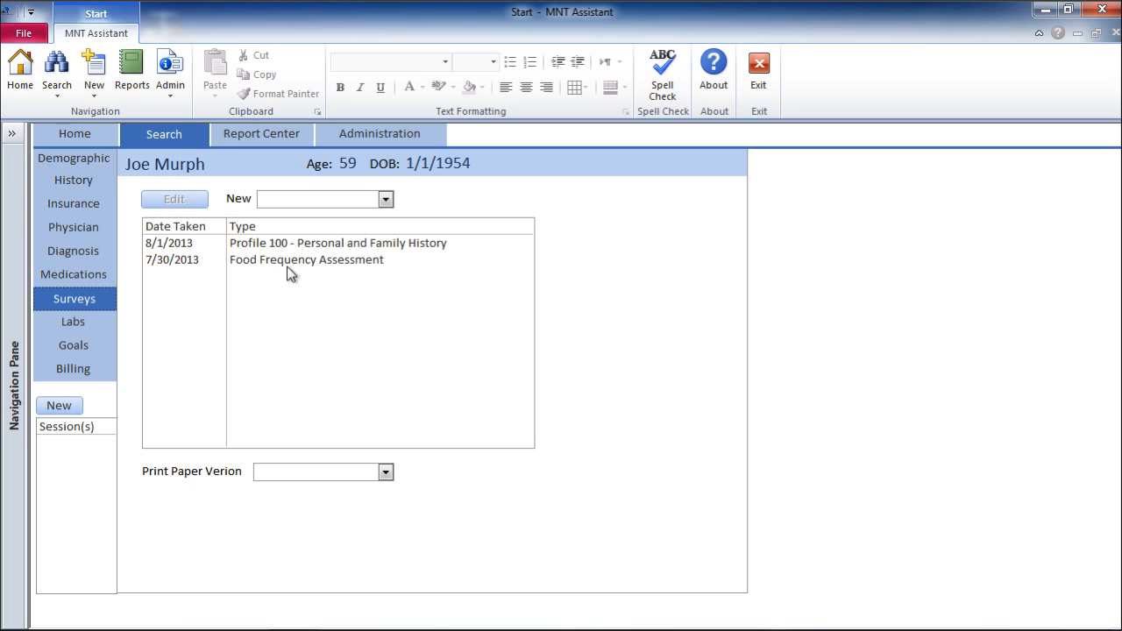
double_click(295, 260)
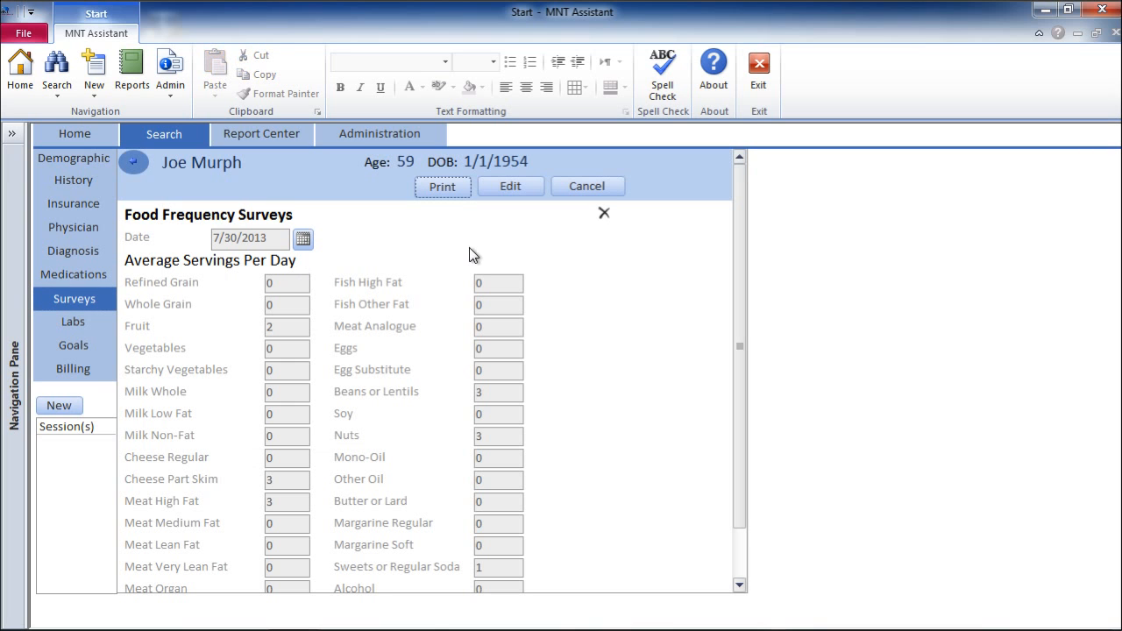
scroll(731, 286, "down", 1)
scroll(731, 286, "up", 1)
left_click(138, 164)
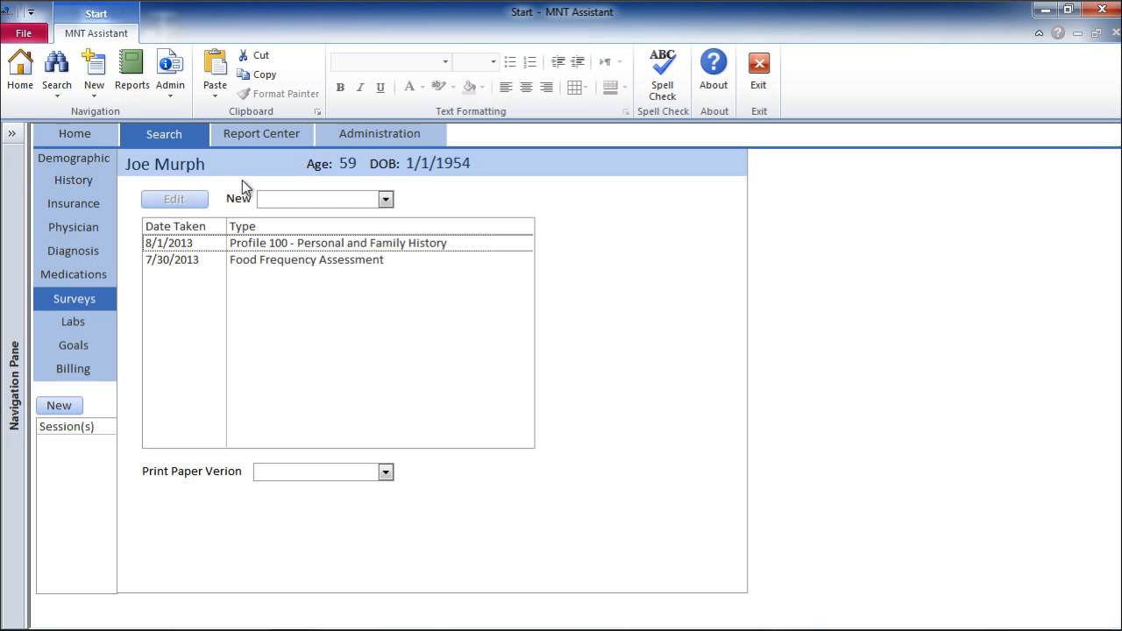
Open the paper version of Profile 200 - Nutrition and Eating Assessment in Word, read through its pages, and close it
left_click(391, 471)
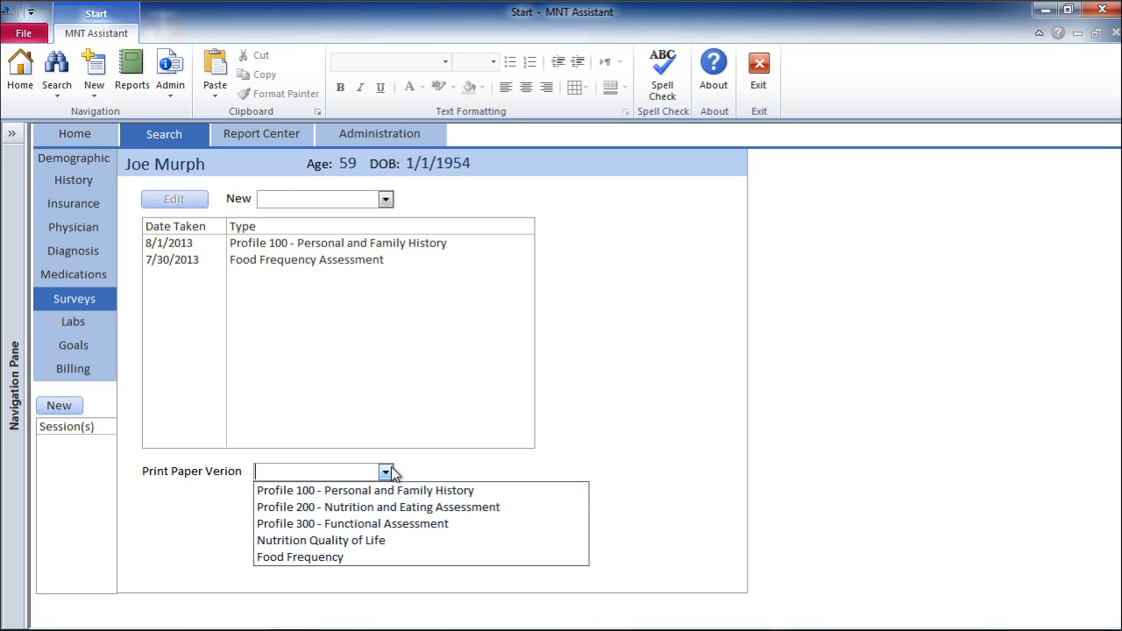
left_click(404, 510)
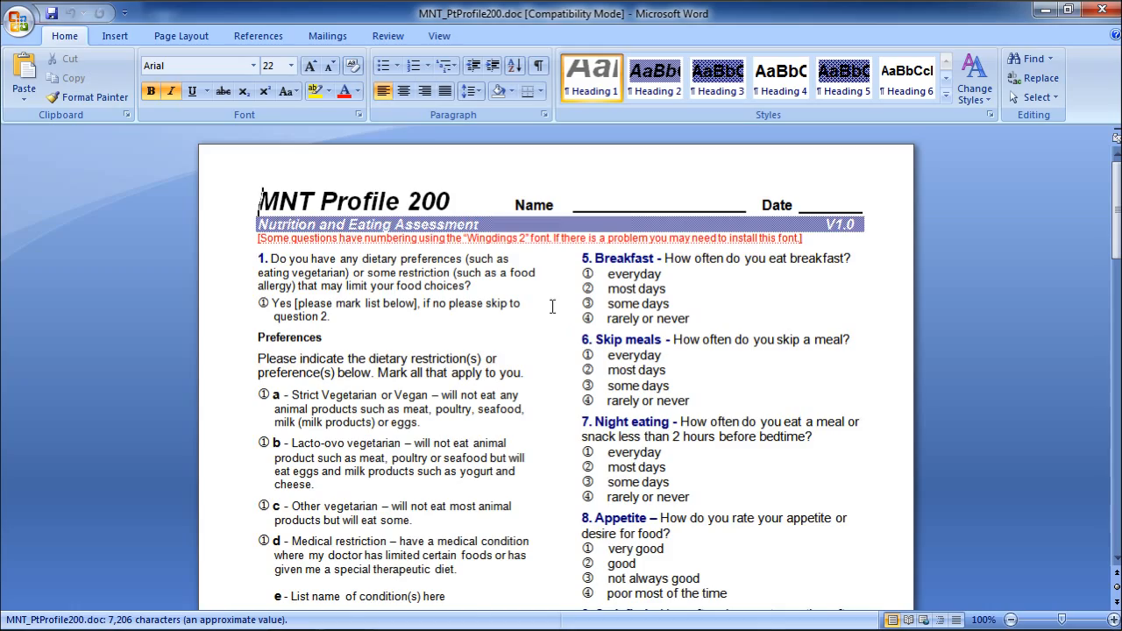
scroll(555, 316, "down", 8)
scroll(554, 305, "down", 20)
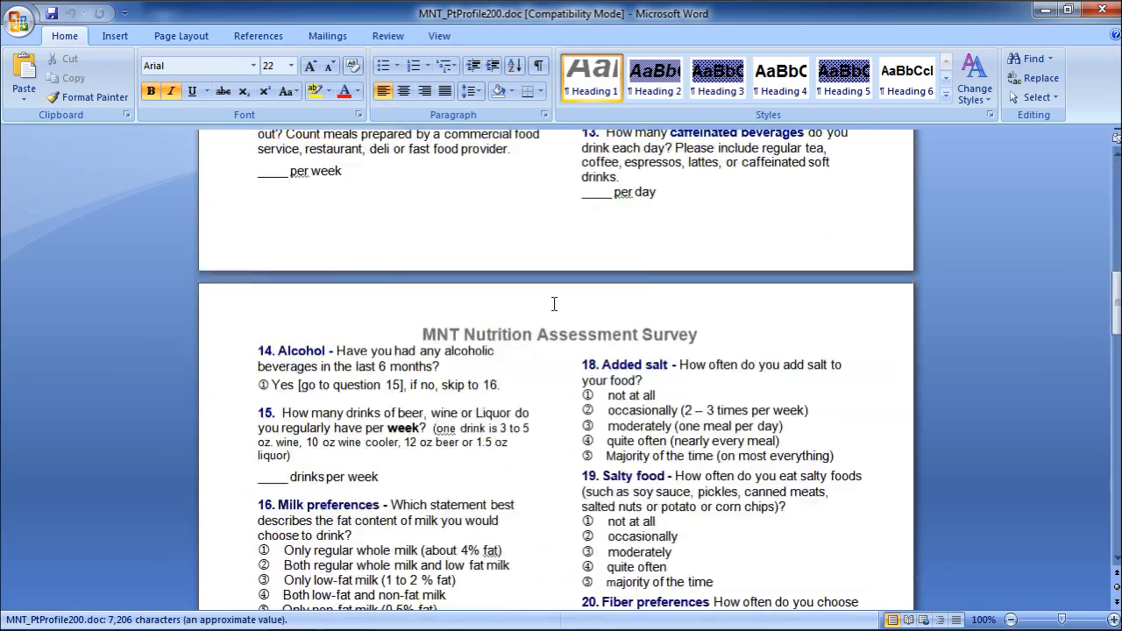
scroll(554, 305, "down", 20)
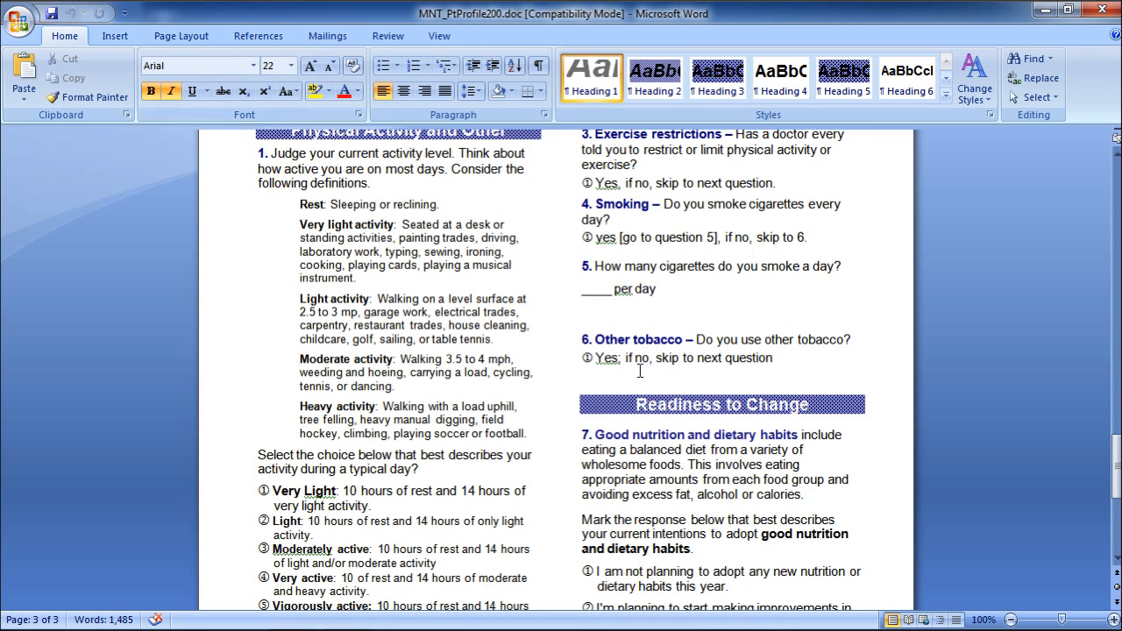
scroll(639, 364, "down", 3)
scroll(636, 360, "down", 4)
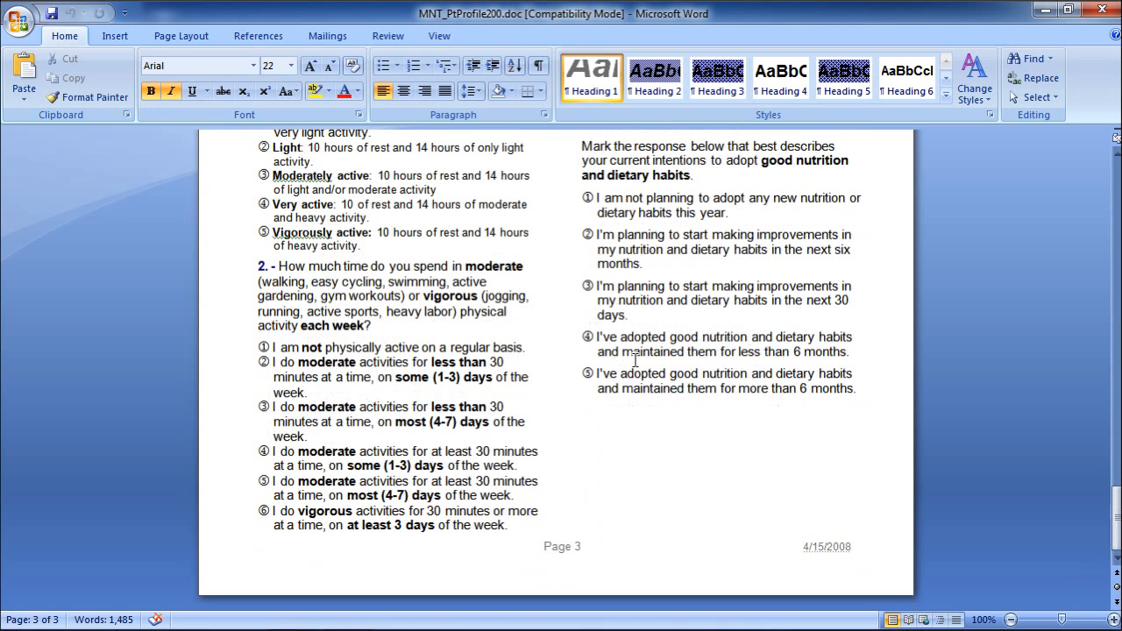
left_click(1099, 11)
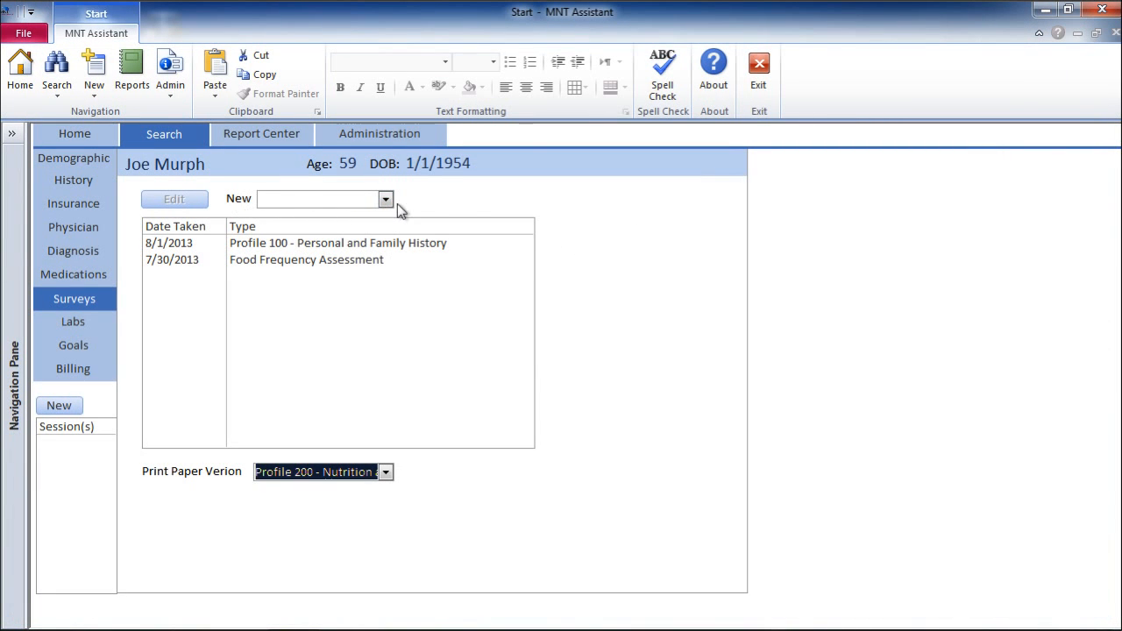
Start a new Profile 200 - Nutrition and Eating Assessment for the patient and check Milk Intolerance
left_click(387, 201)
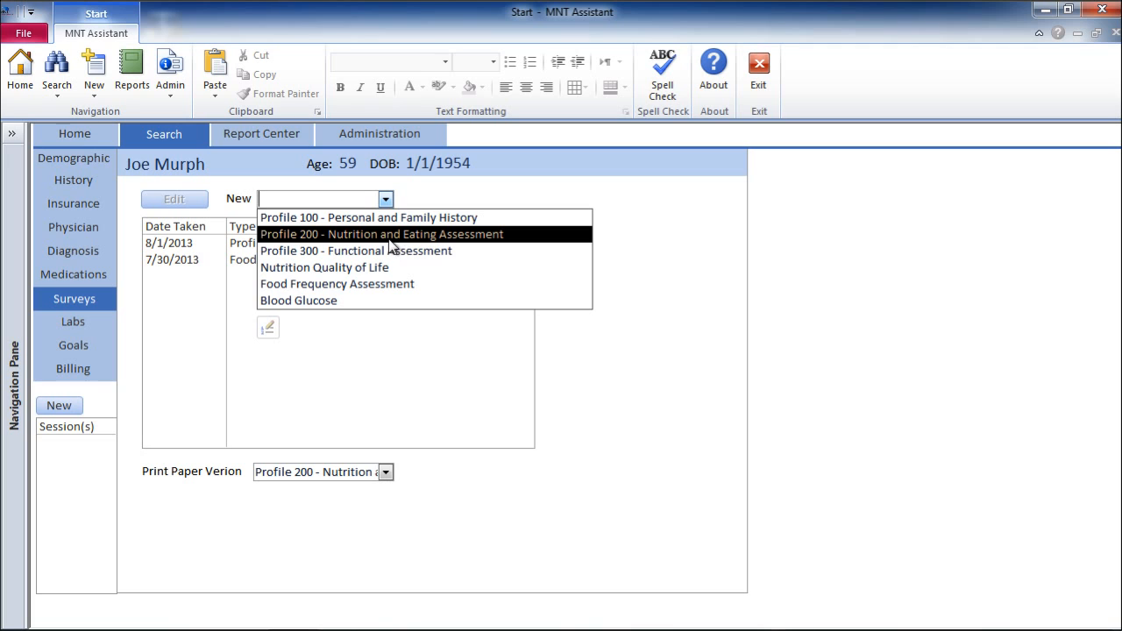
left_click(391, 237)
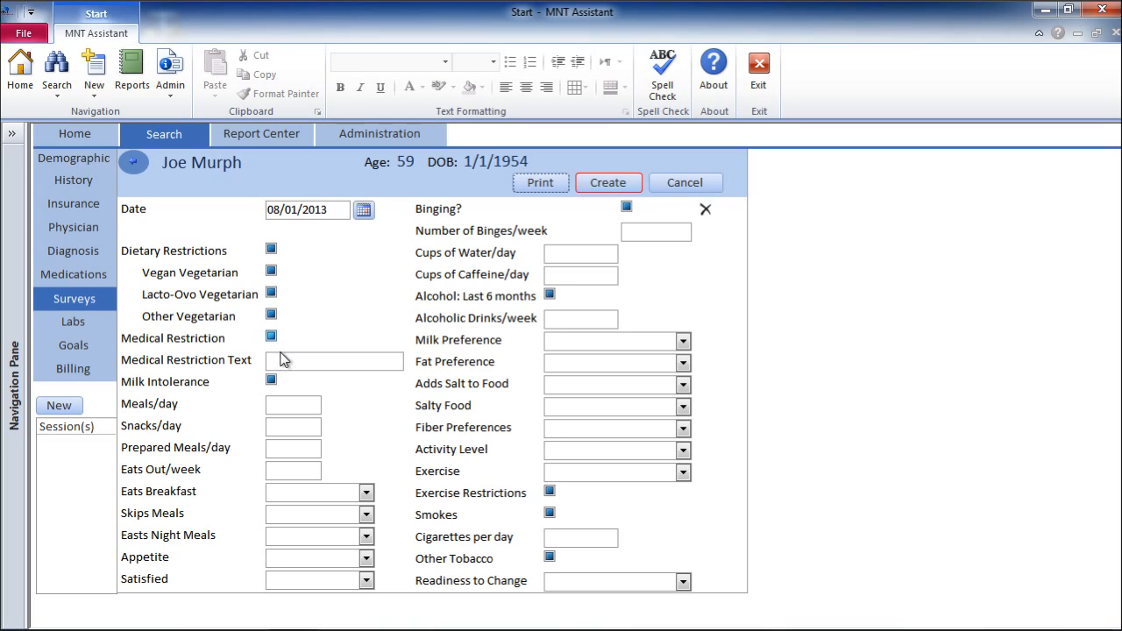
left_click(272, 380)
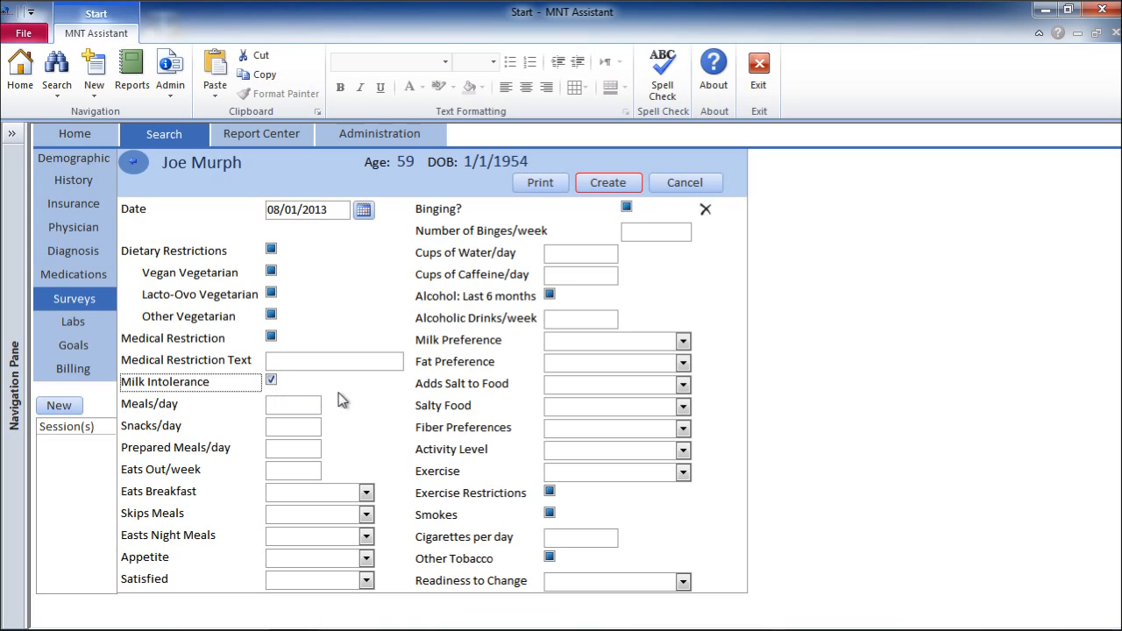
Enter 1 for Meals/day, 1 for Snacks/day and 5 for Eats Out/week
left_click(269, 405)
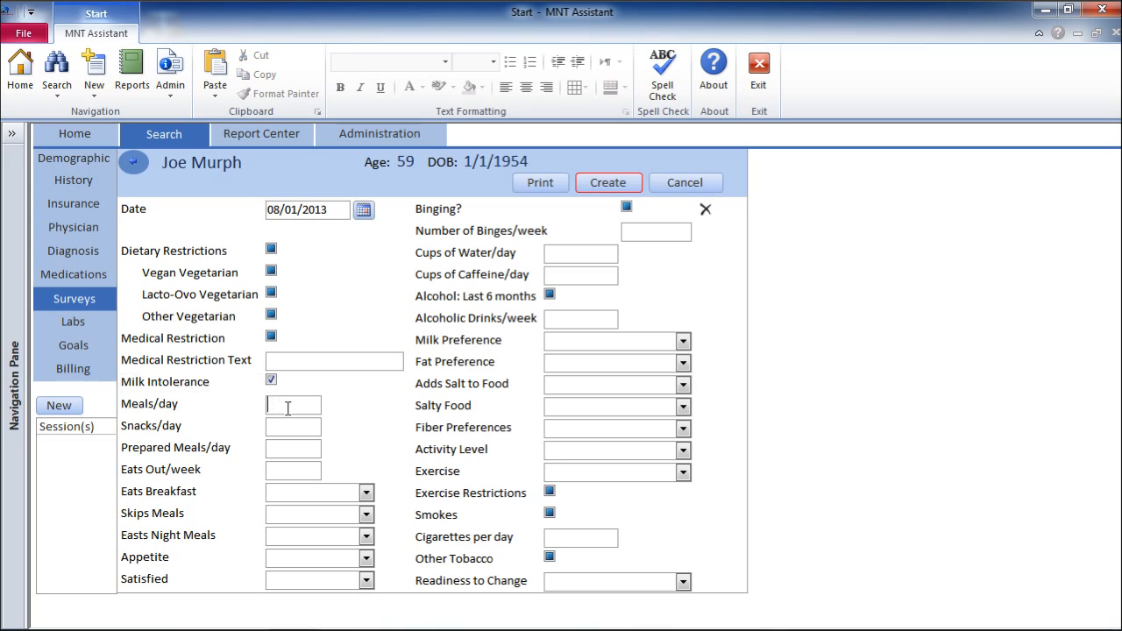
type("1")
left_click(282, 426)
type("1")
left_click(302, 468)
type("5")
Set Eats Breakfast to Rarely or Never and Skips Meals to Every Day
left_click(366, 494)
left_click(368, 561)
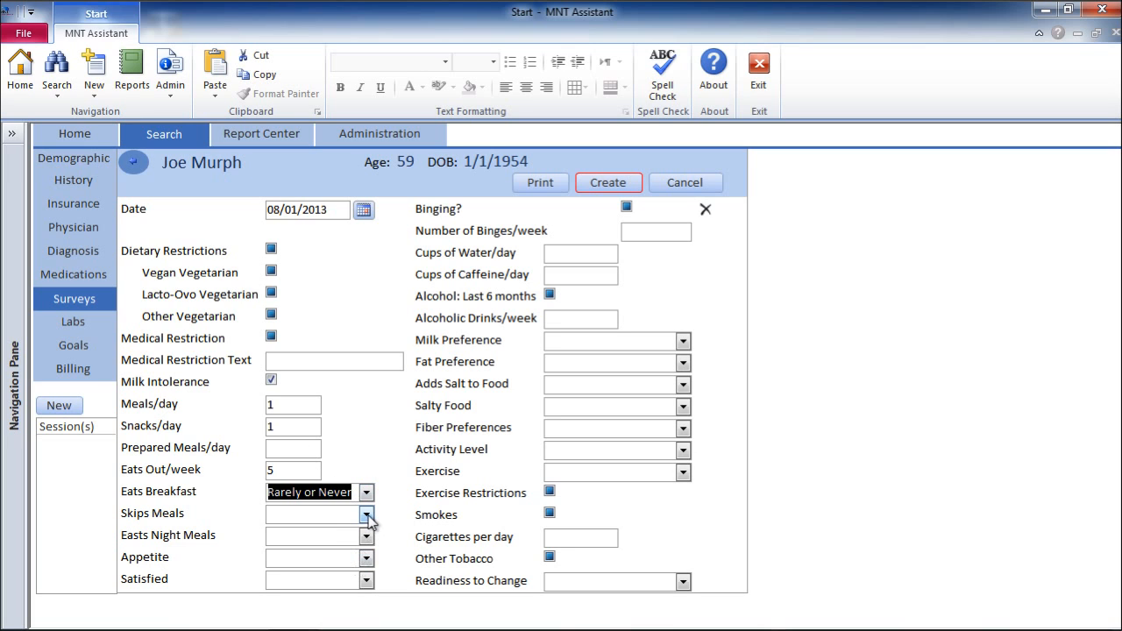
left_click(366, 515)
left_click(359, 535)
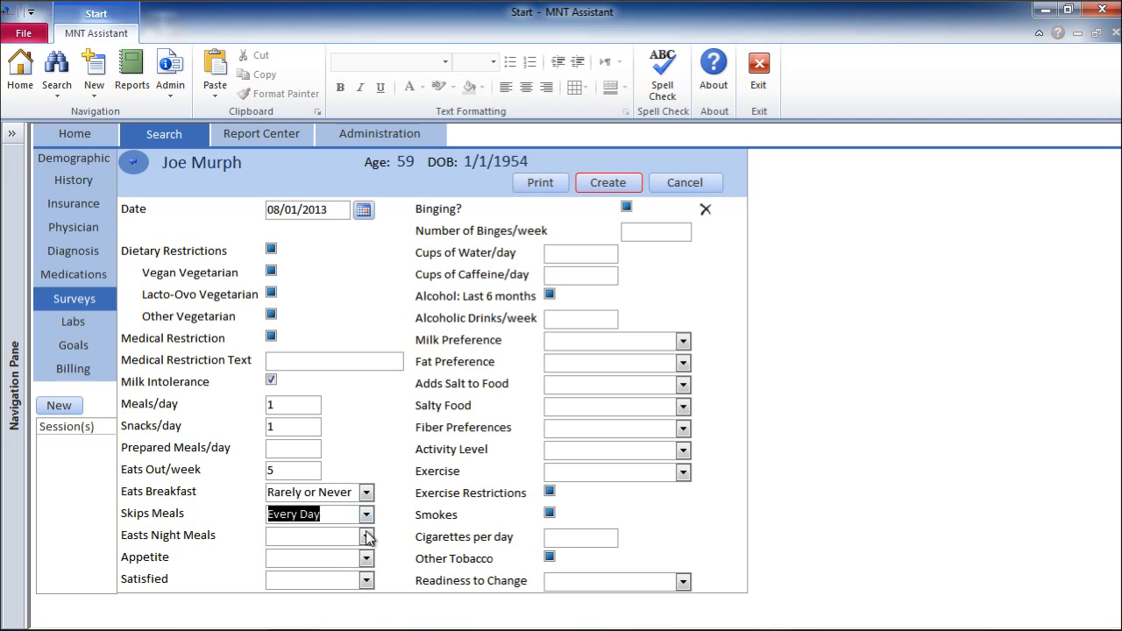
Set the night meals answer to Some Days, Appetite to very good and Satisfied to most of the time
key("Tab")
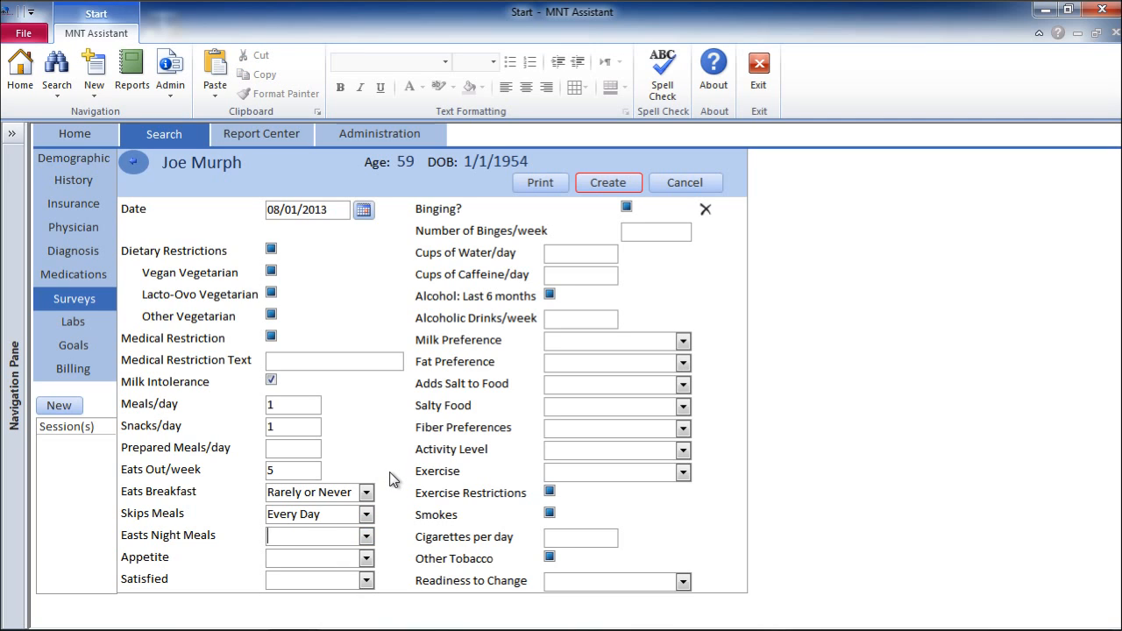
type("some Days")
key("Tab")
type("v")
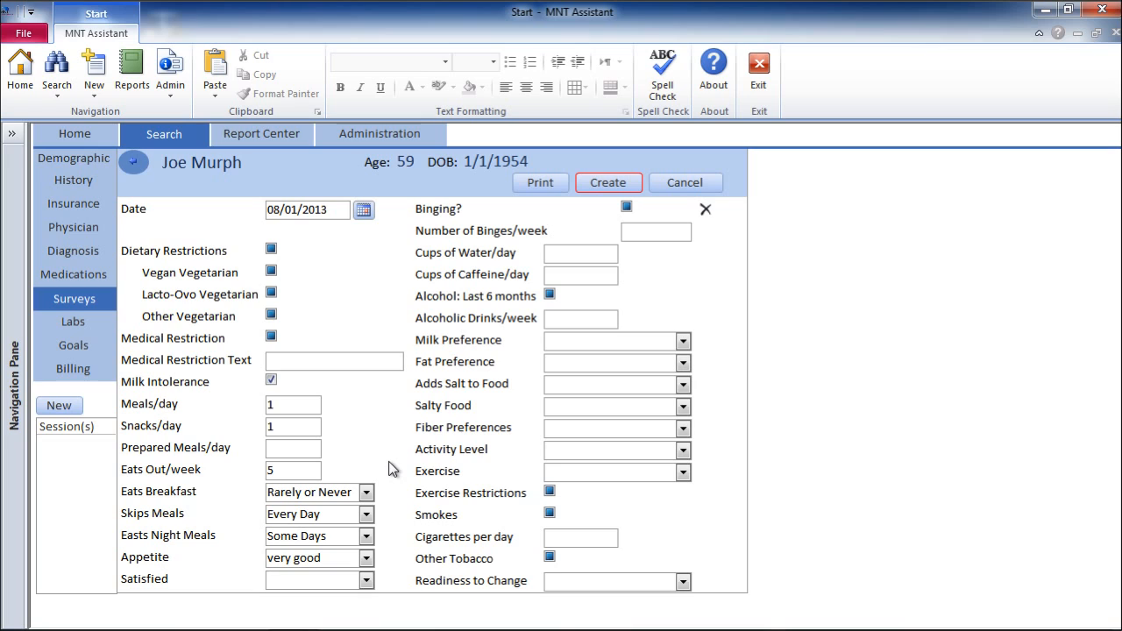
type("most of the time")
key("Tab")
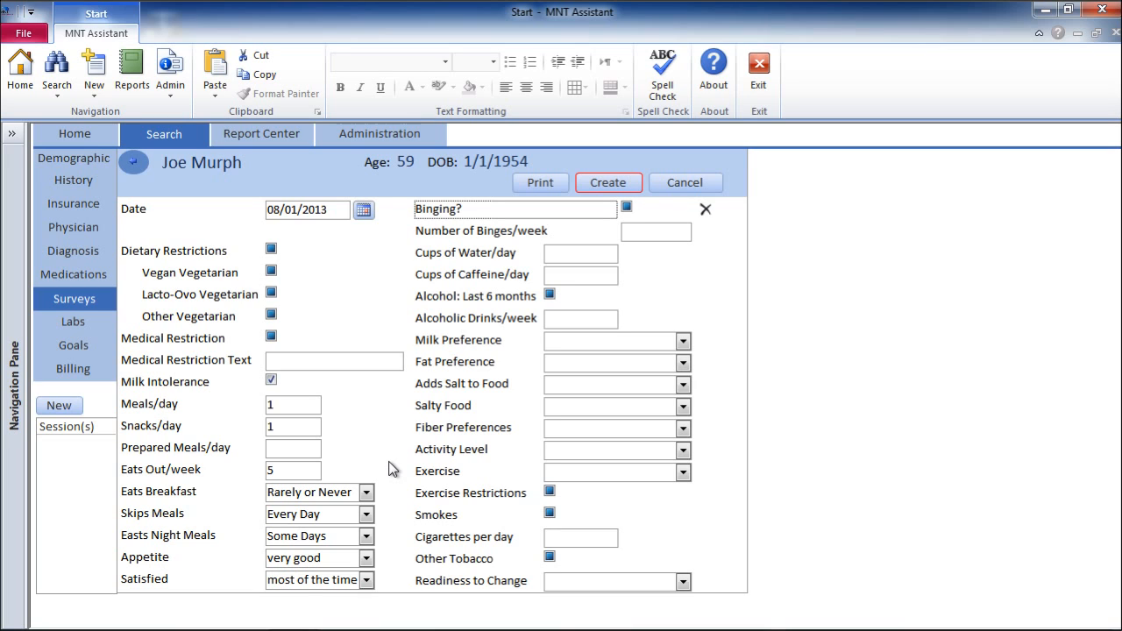
Leave the binging questions blank and enter 9 cups of water and 1 cup of caffeine per day
key("Tab")
key("Tab")
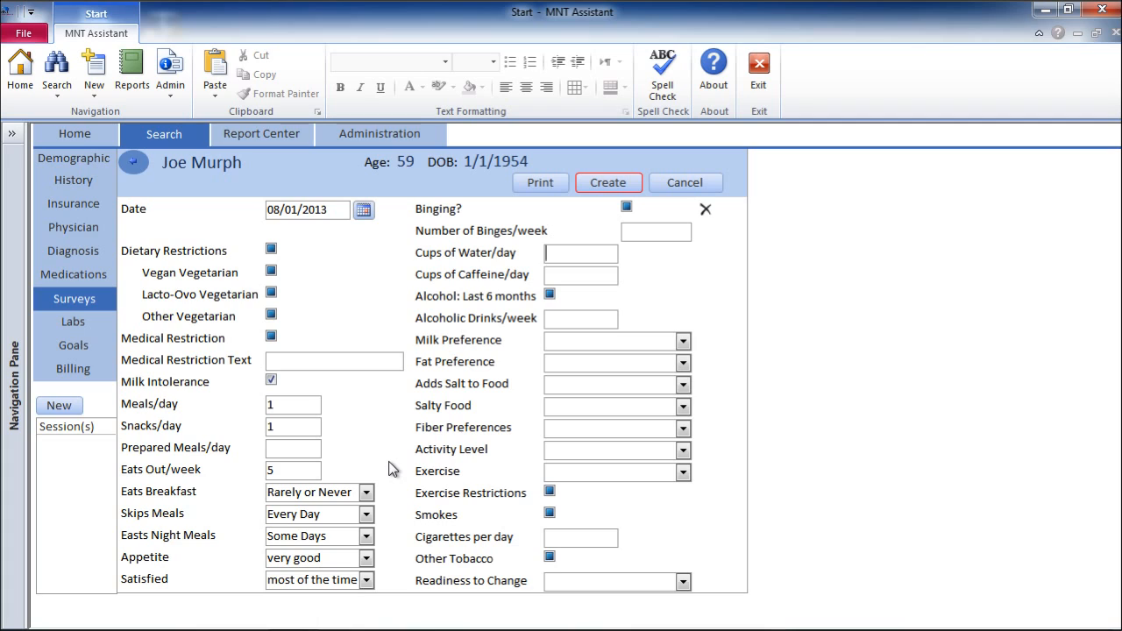
type("9")
key("Tab")
type("1")
key("Tab")
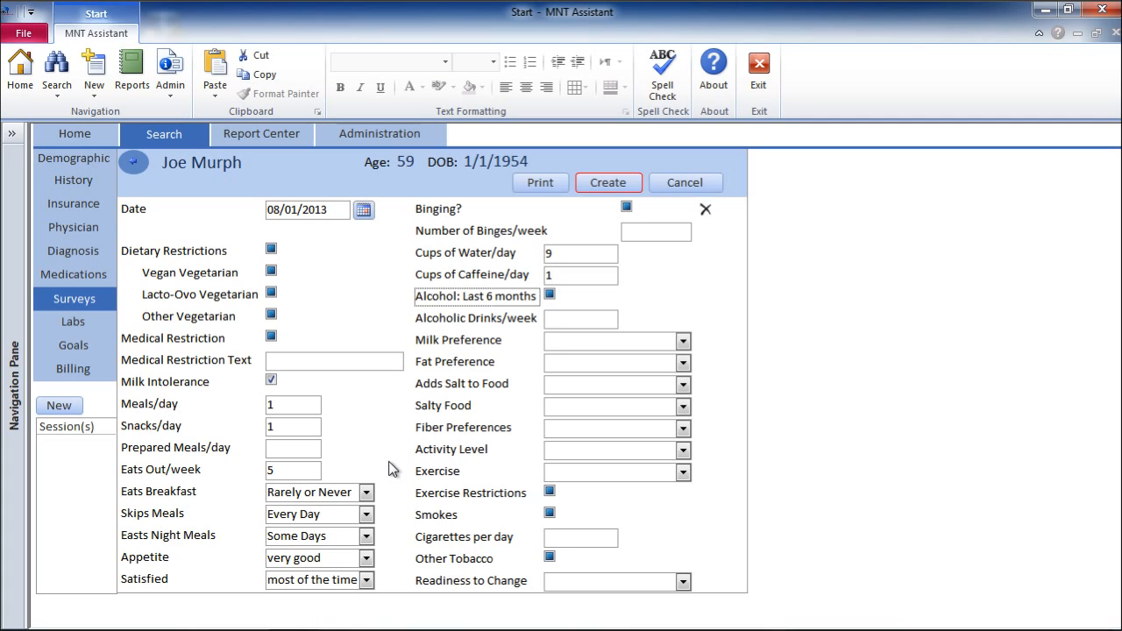
Set Milk Preference to Do not drink dairy milk and Fat Preference to Choose both high and low-fat foods equally as often
key("Tab")
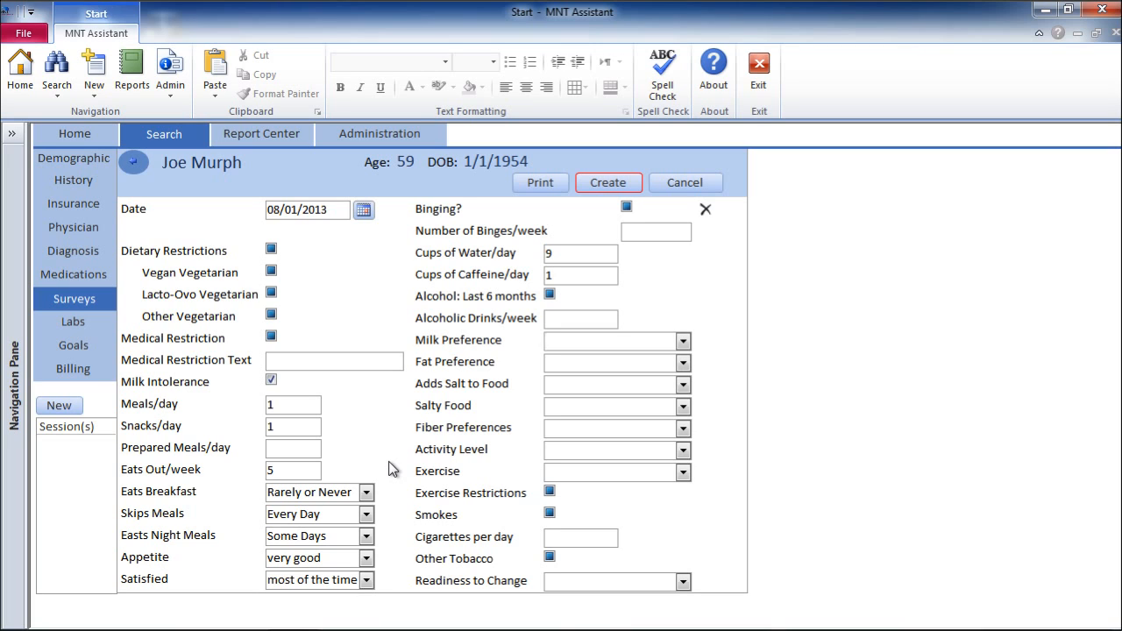
type("do not drink dairy milk")
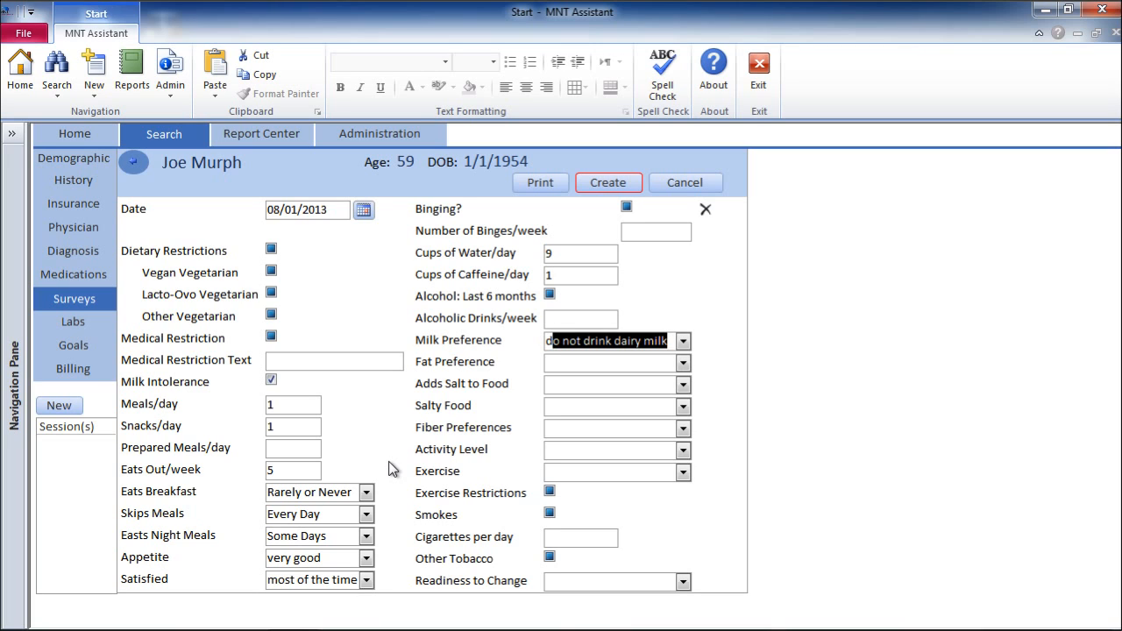
key("Tab")
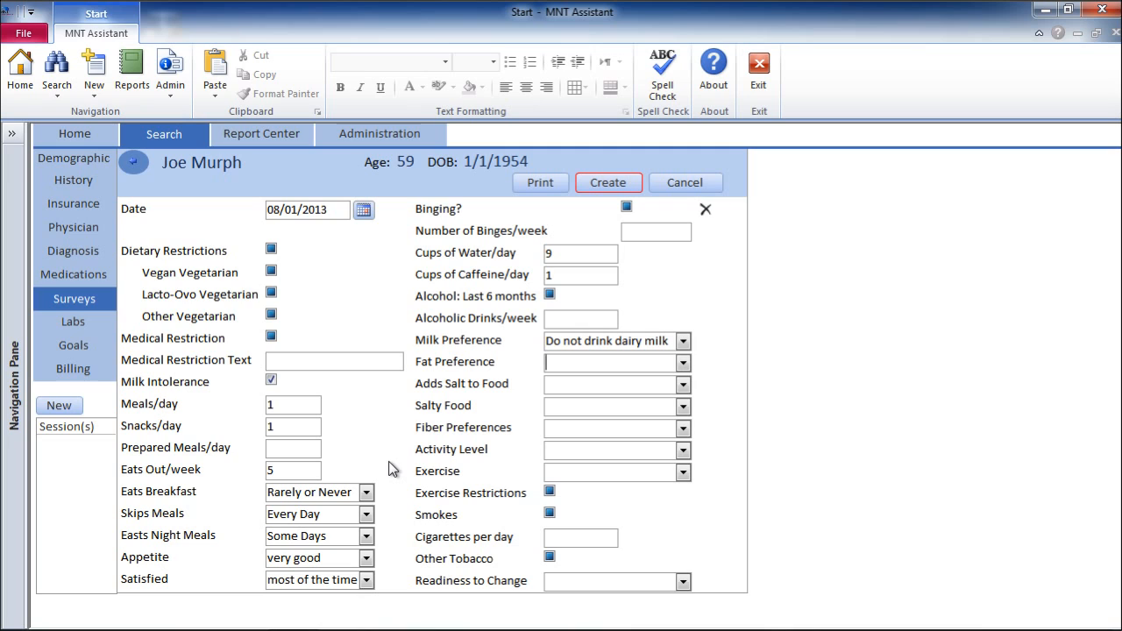
type("choose high-fat foods ne")
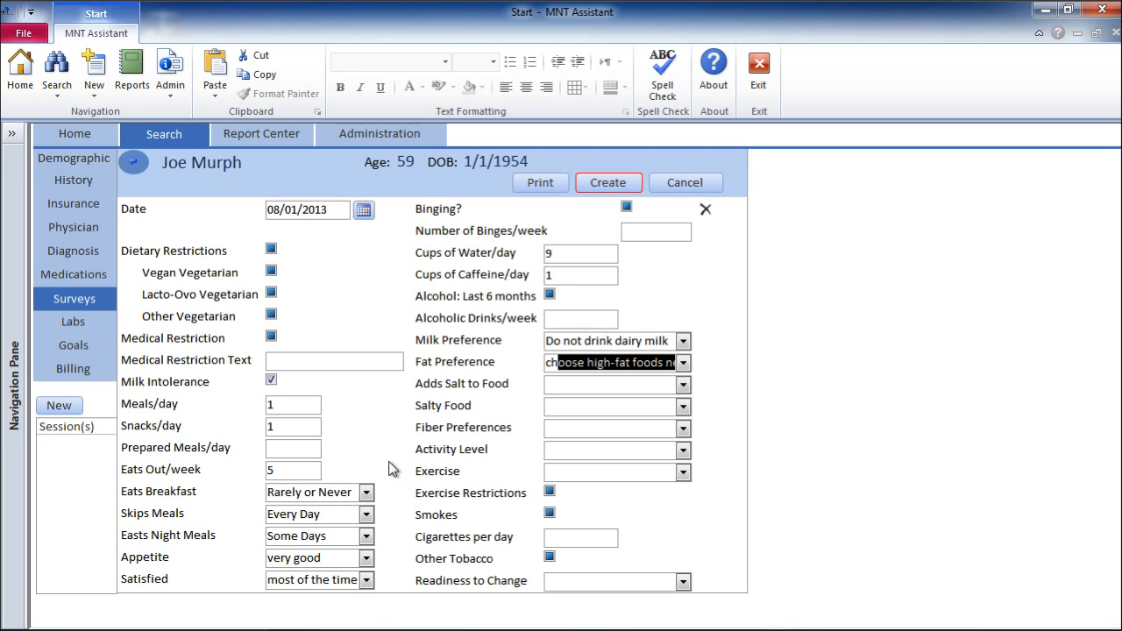
left_click(683, 365)
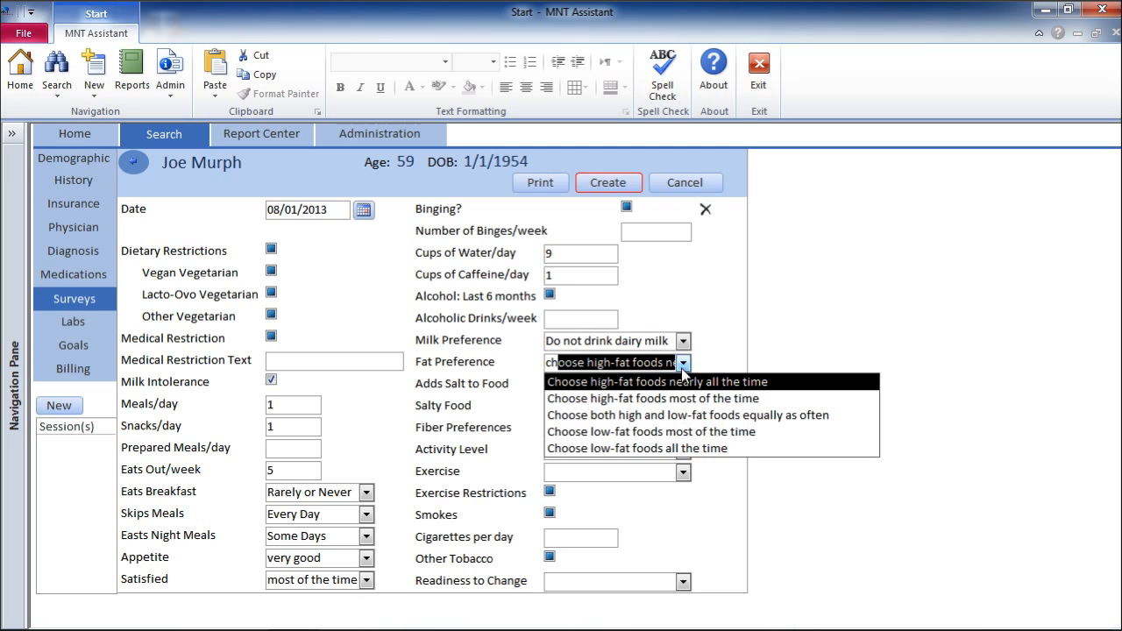
left_click(684, 417)
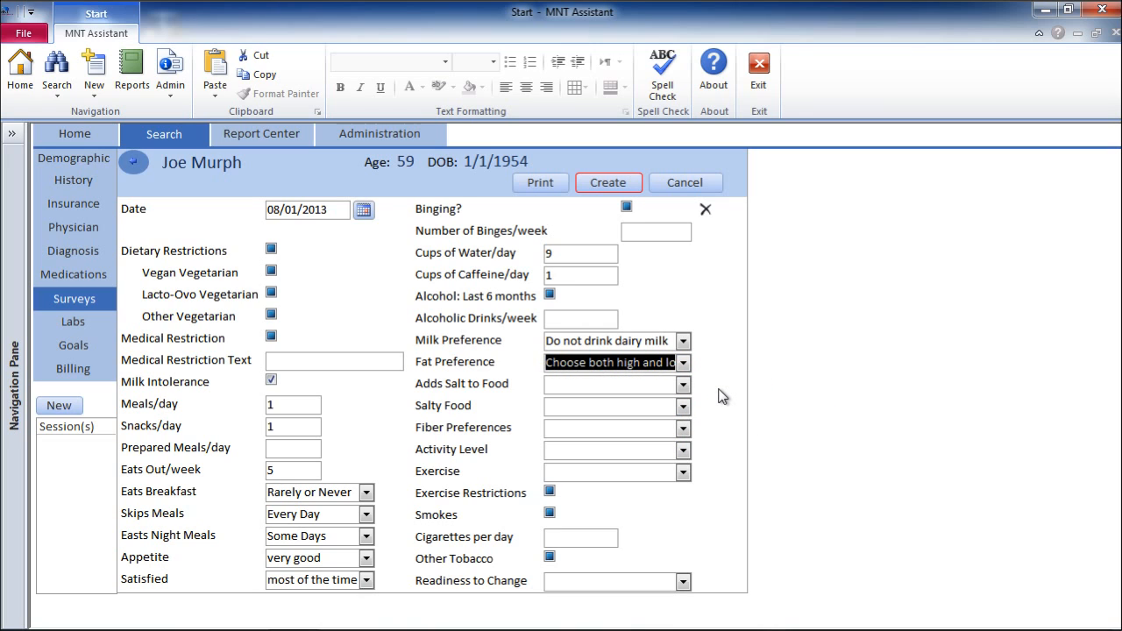
key("Tab")
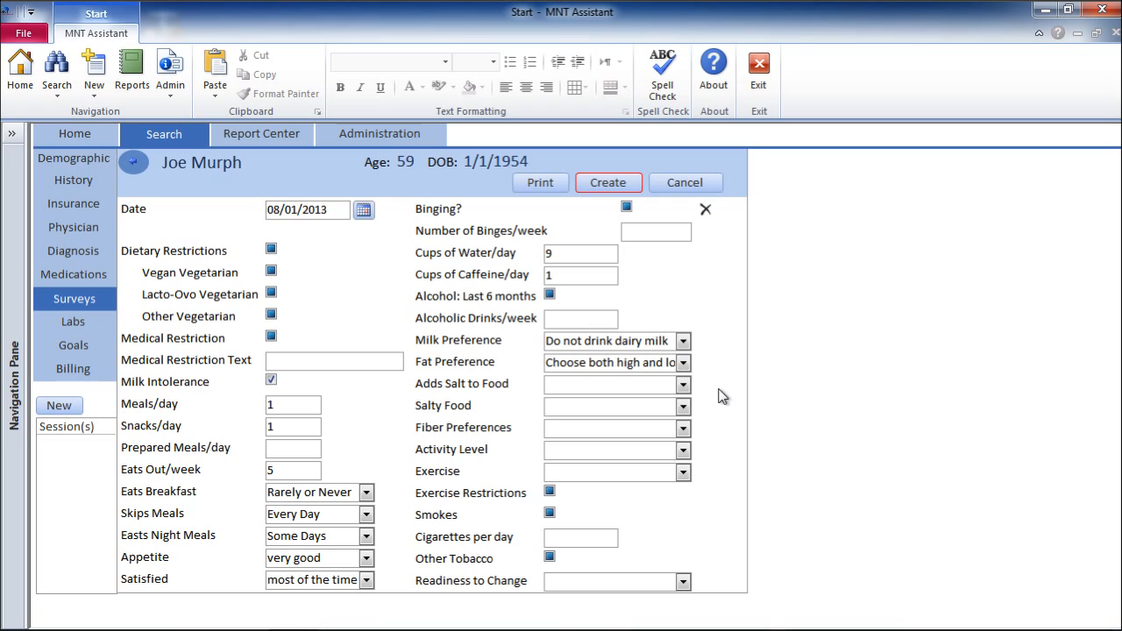
Set Fiber Preferences to sometimes and Exercise to moderate activities for less than 30 minutes, some (1-3) days of the week, and create the survey
left_click(685, 427)
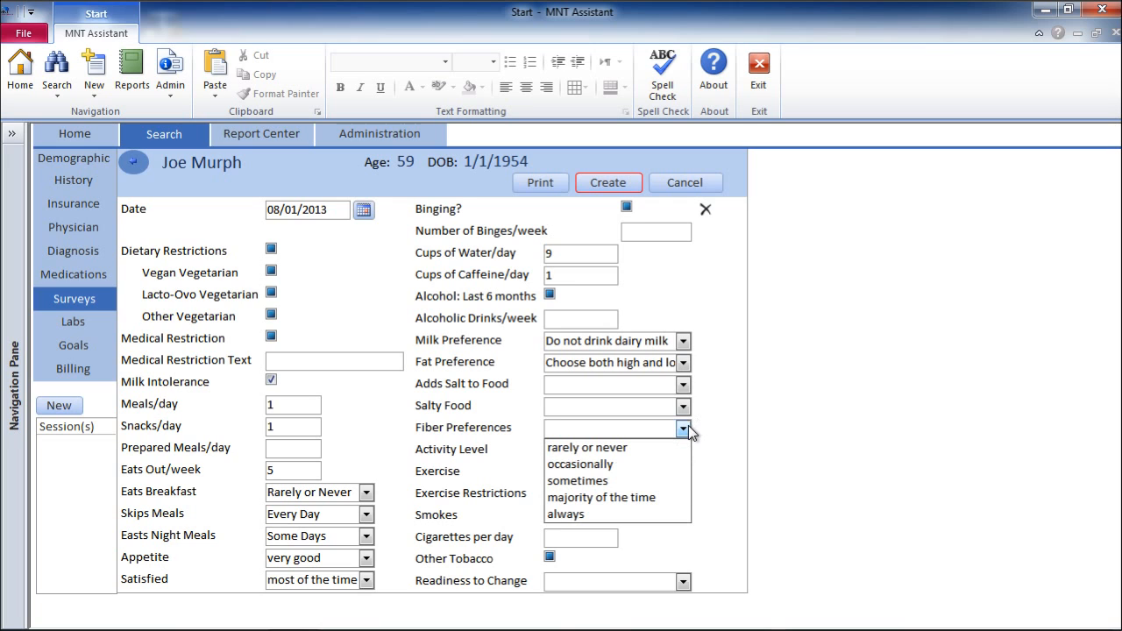
left_click(671, 480)
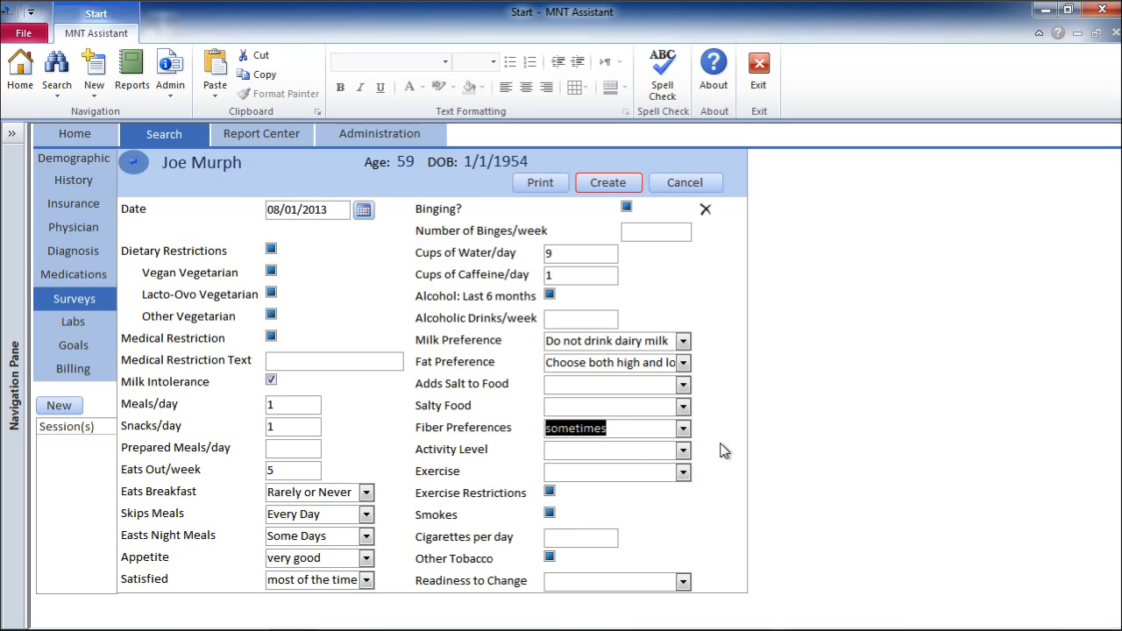
key("Tab")
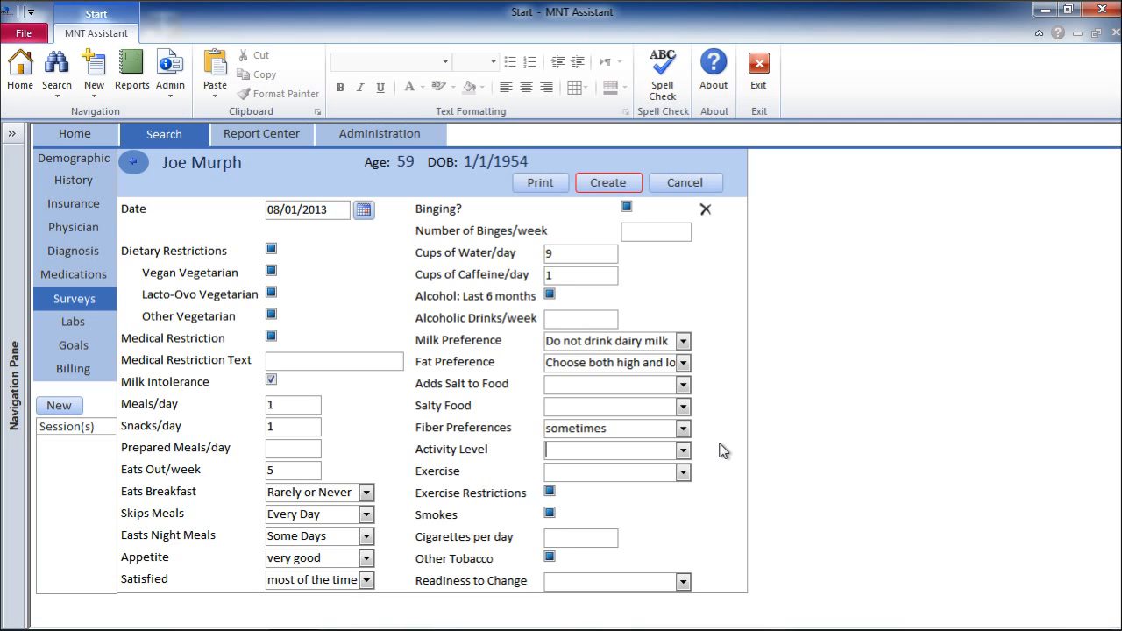
left_click(682, 473)
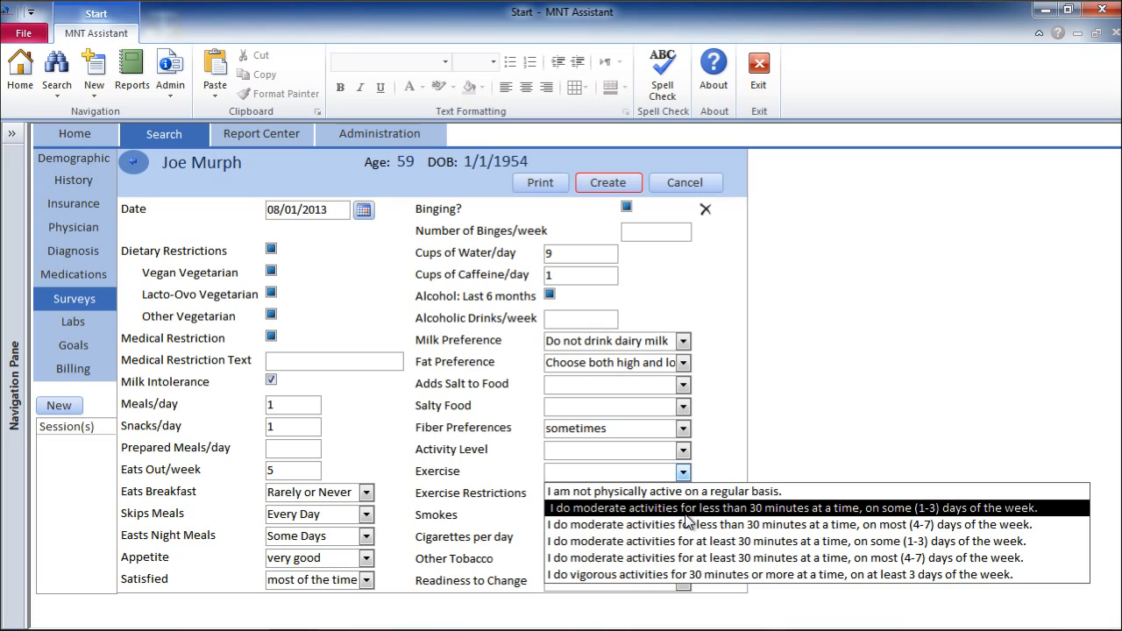
left_click(686, 515)
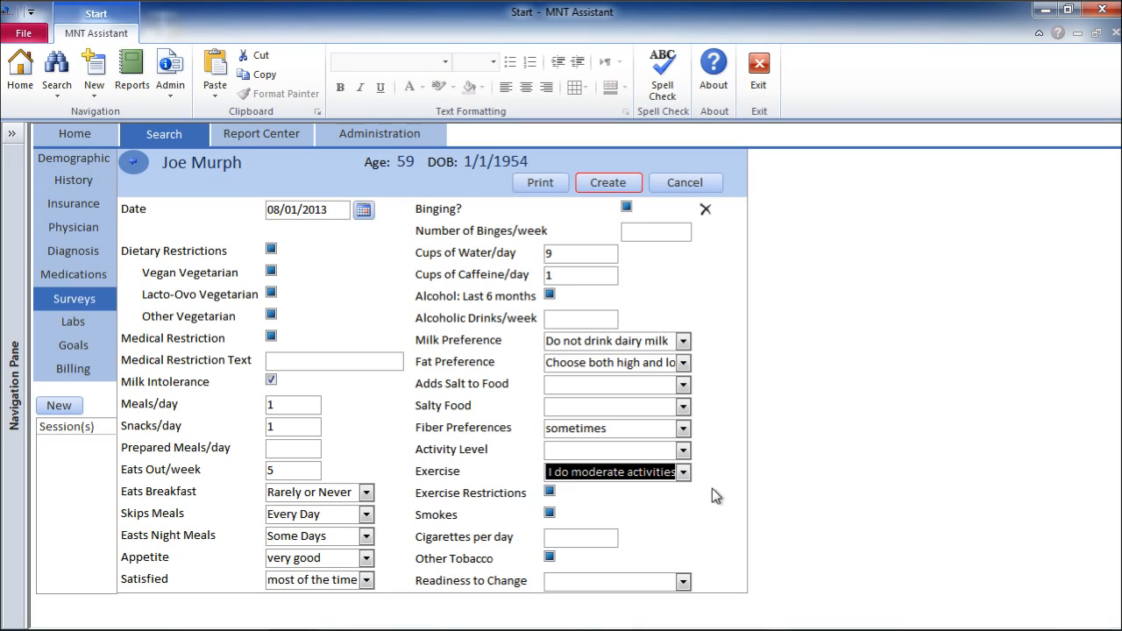
left_click(598, 185)
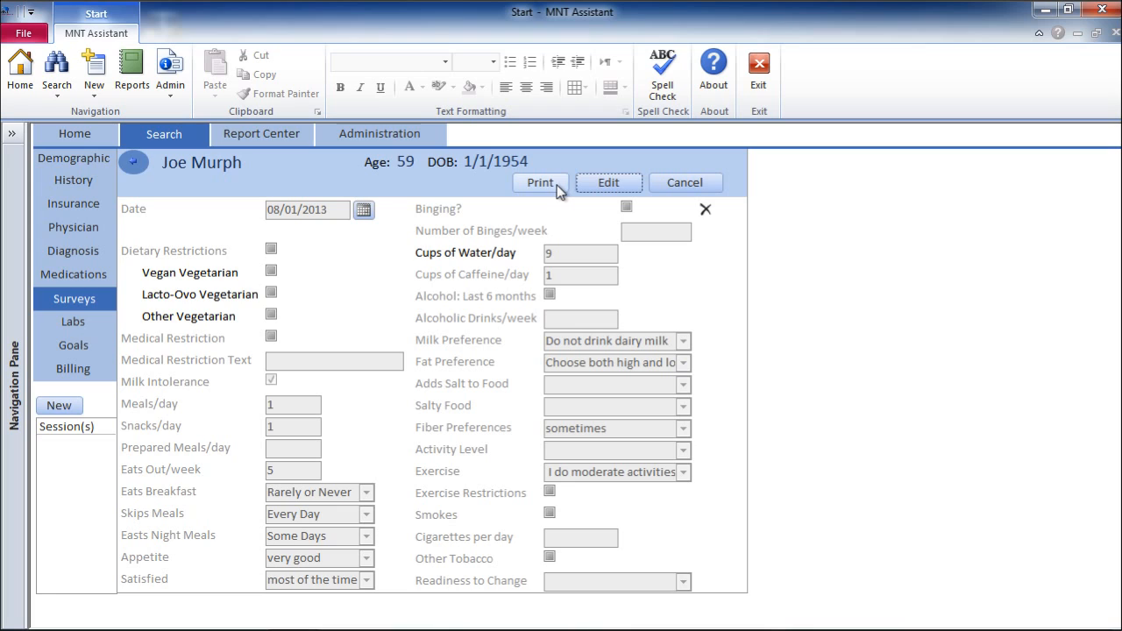
Open the print preview of the completed Nutrition and Eating Assessment, read through the answers on its first page, and close the preview
left_click(557, 186)
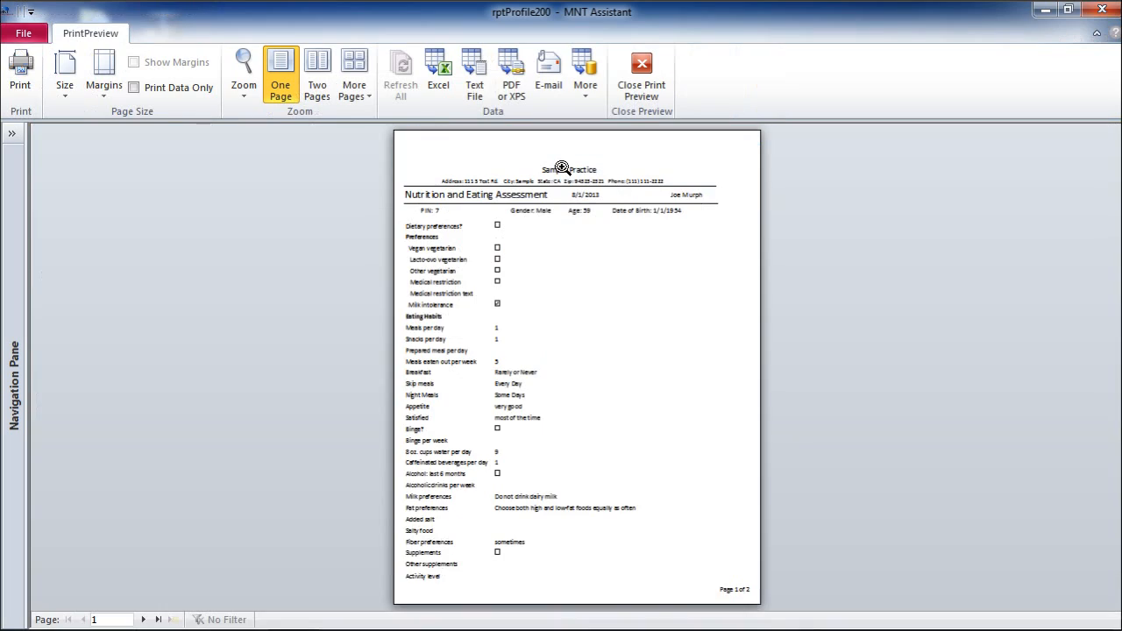
left_click(596, 165)
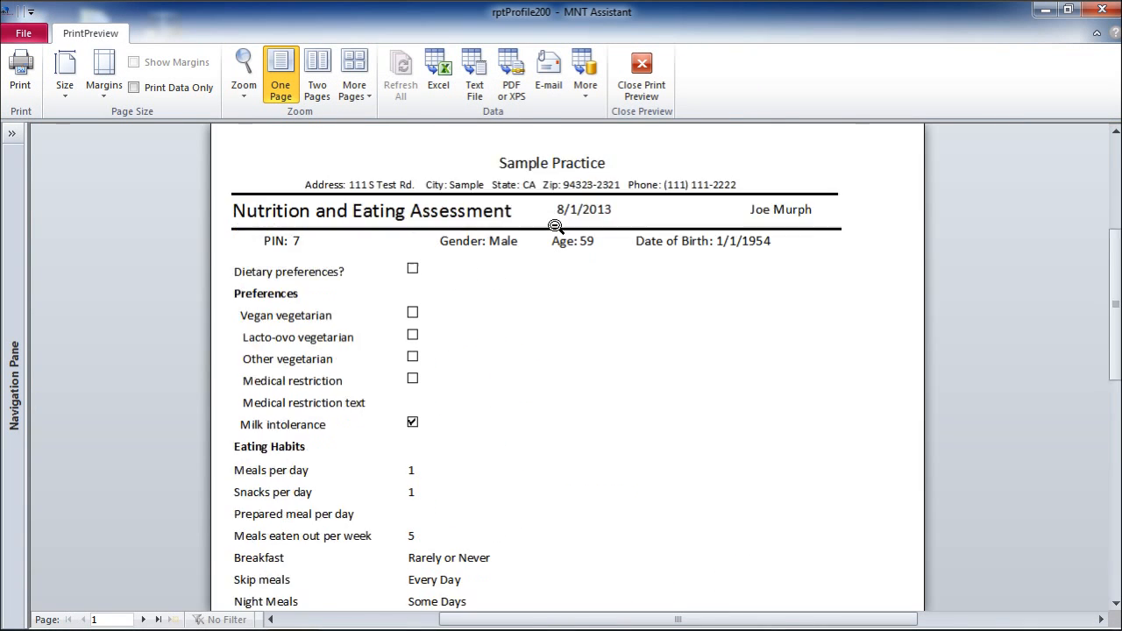
scroll(548, 231, "up", 1)
scroll(548, 231, "down", 1)
scroll(548, 230, "down", 3)
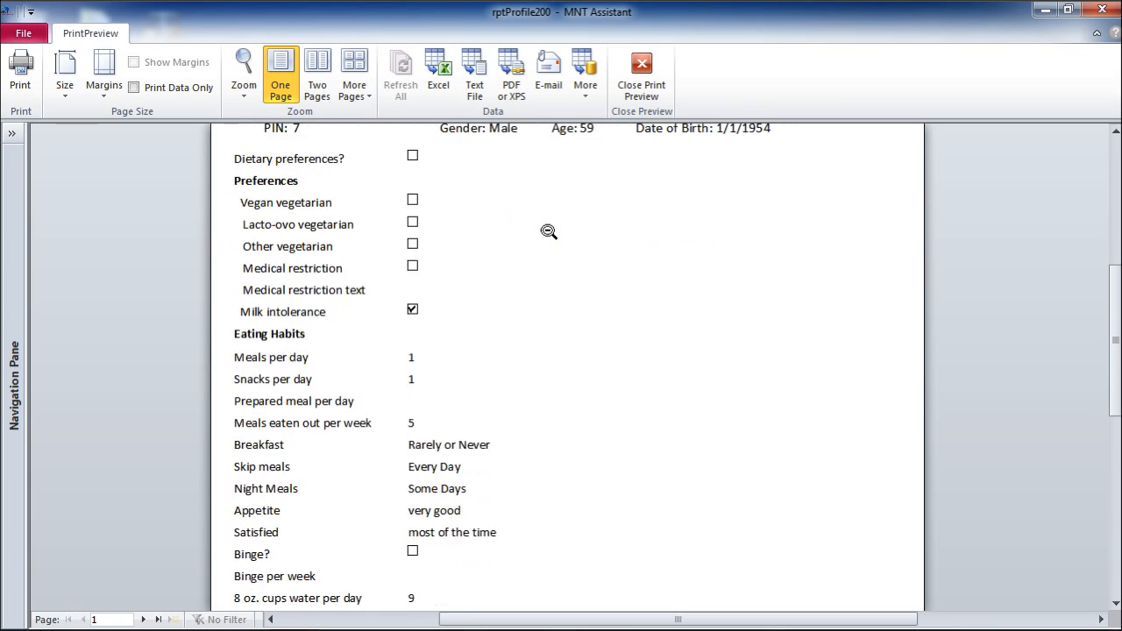
scroll(548, 230, "down", 1)
scroll(548, 231, "up", 1)
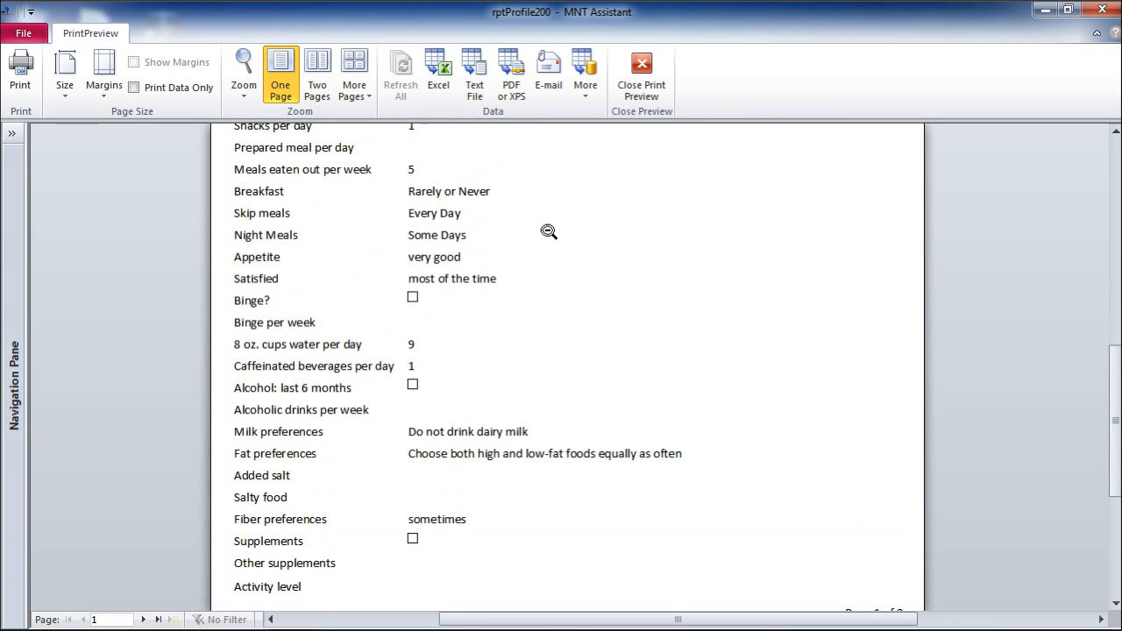
scroll(548, 230, "up", 3)
left_click(667, 99)
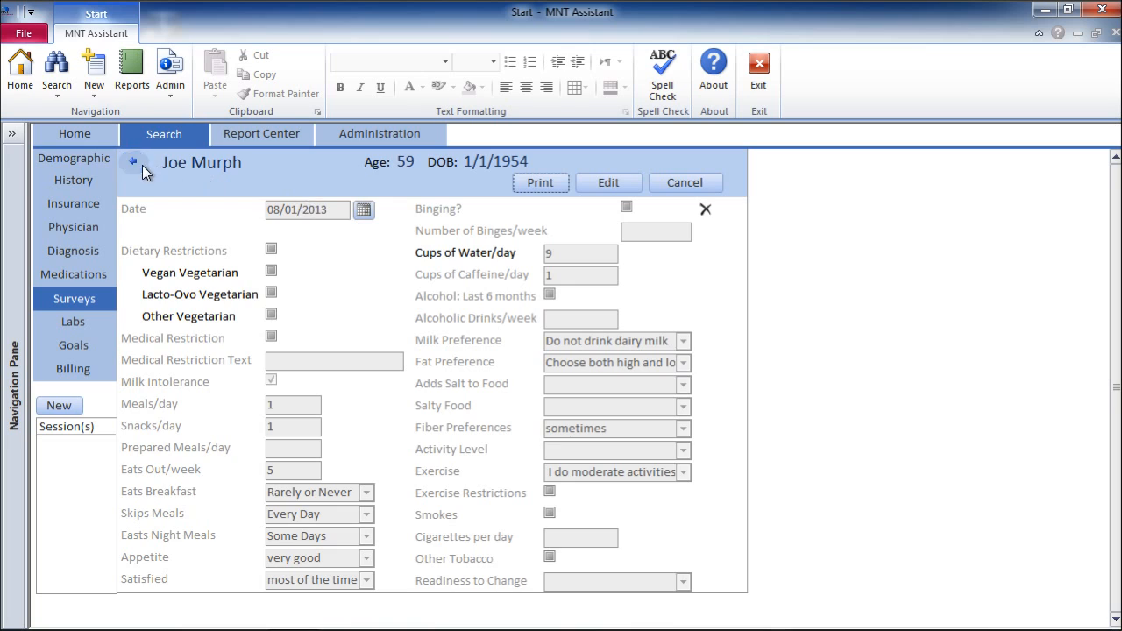
Return to the patient's survey list and select the Food Frequency Assessment dated 7/30/2013
left_click(141, 165)
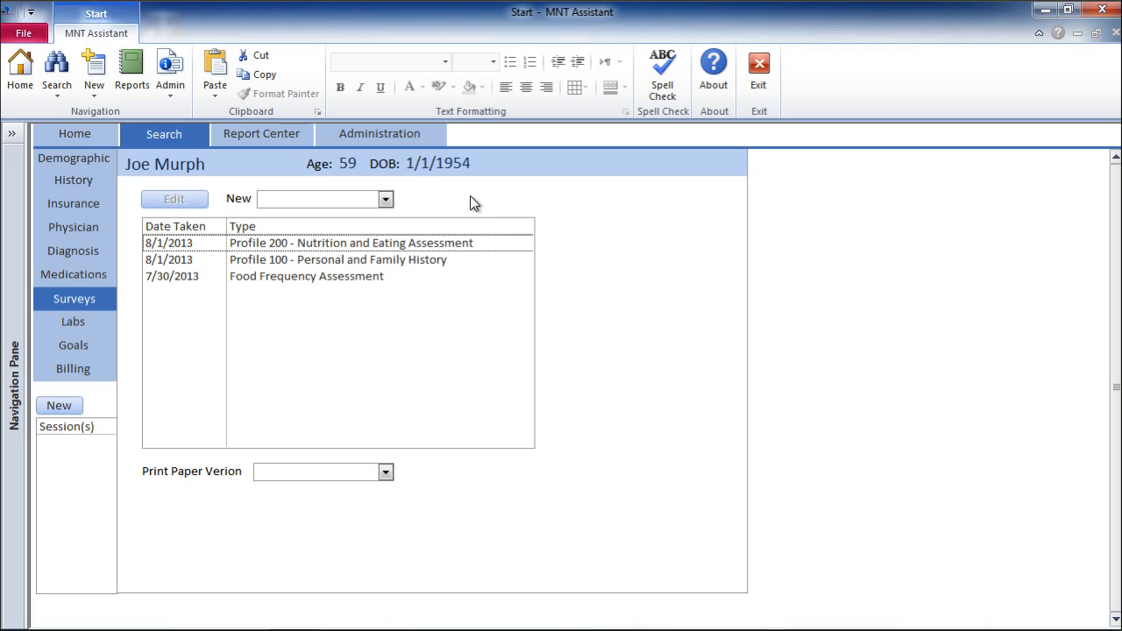
left_click(335, 278)
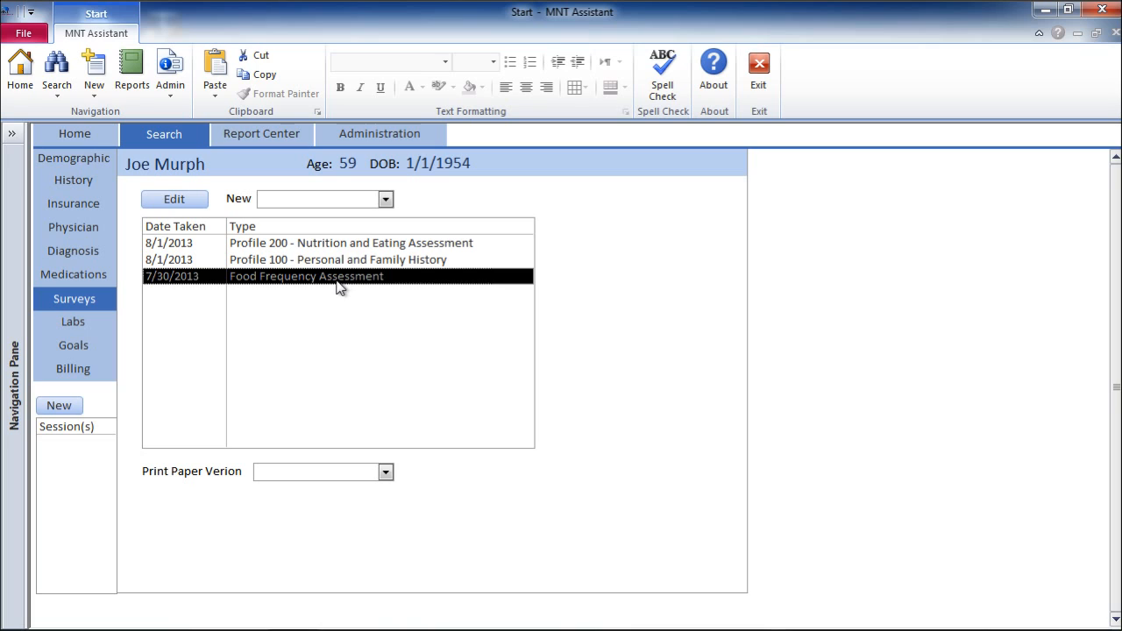